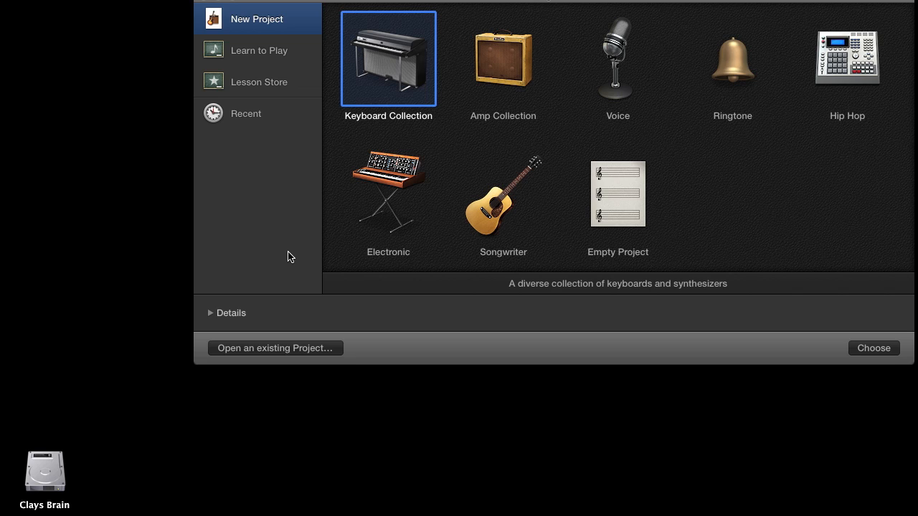
- Open the recent project CLICK_TEMPLATE
left_click(339, 1)
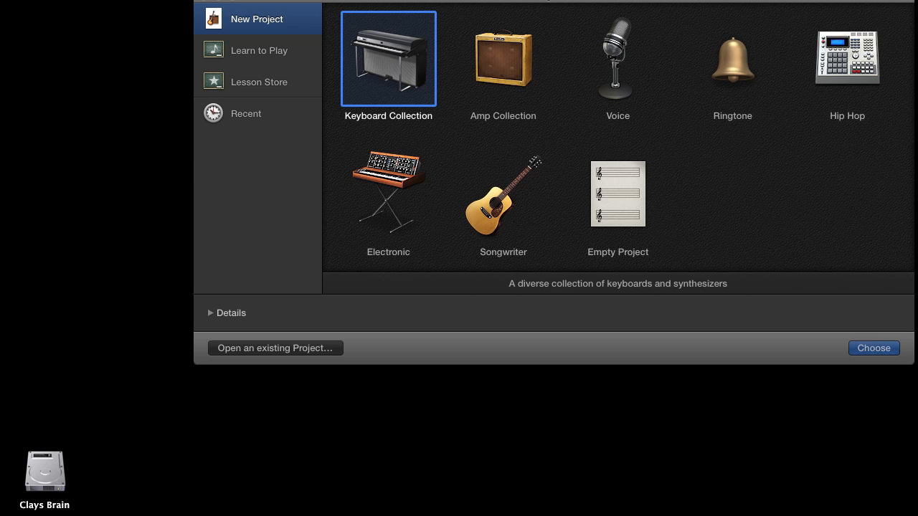
left_click(120, 0)
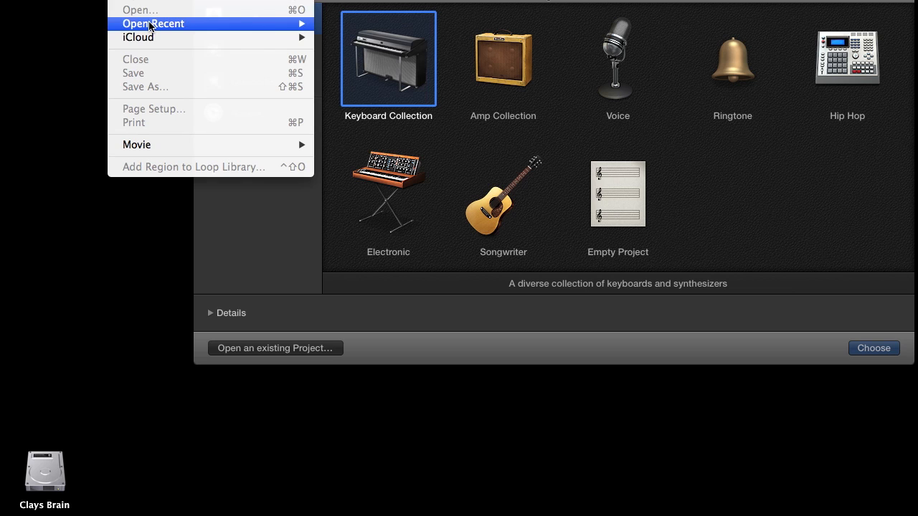
mouse_move(150, 26)
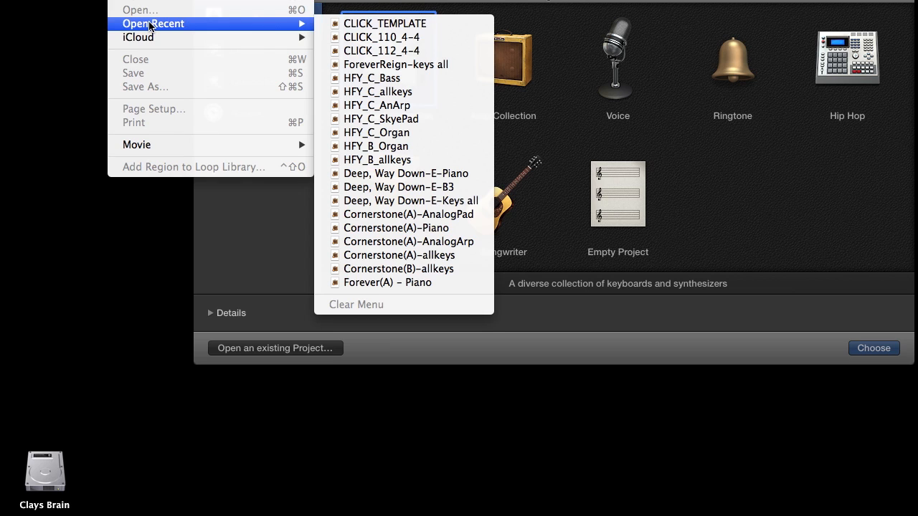
left_click(359, 24)
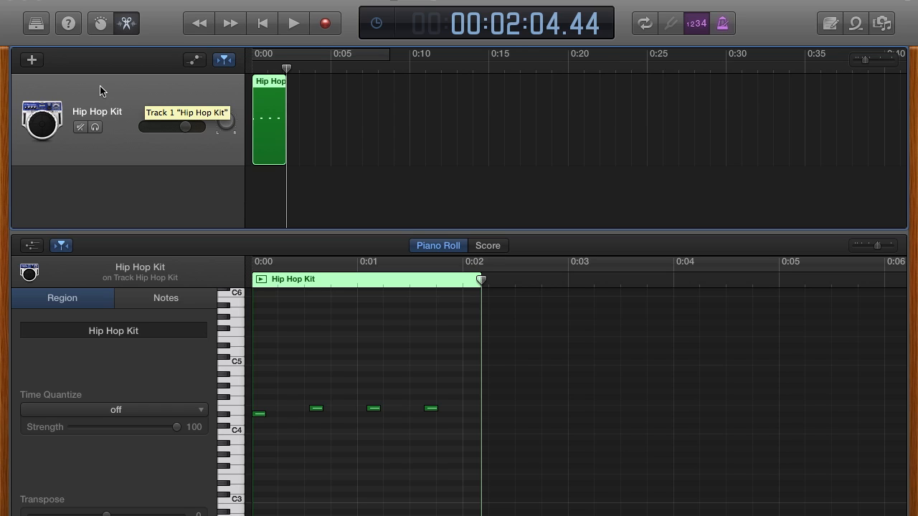
- Add a software instrument track and assign it the Hip Hop Kit sound by searching the library for "hip"
left_click(35, 62)
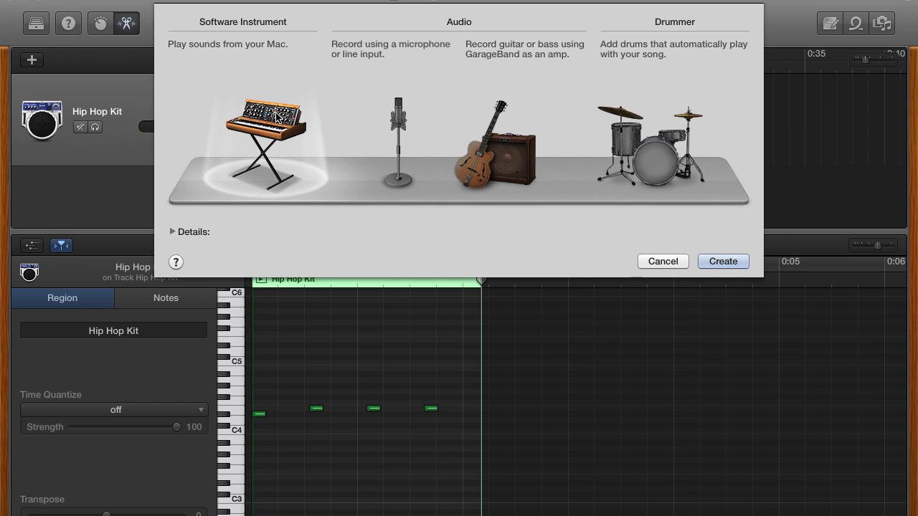
left_click(719, 261)
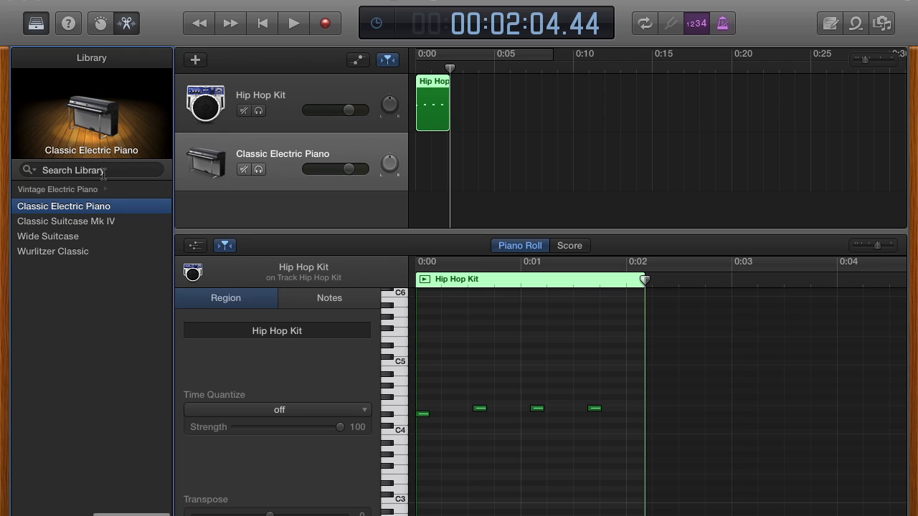
left_click(104, 170)
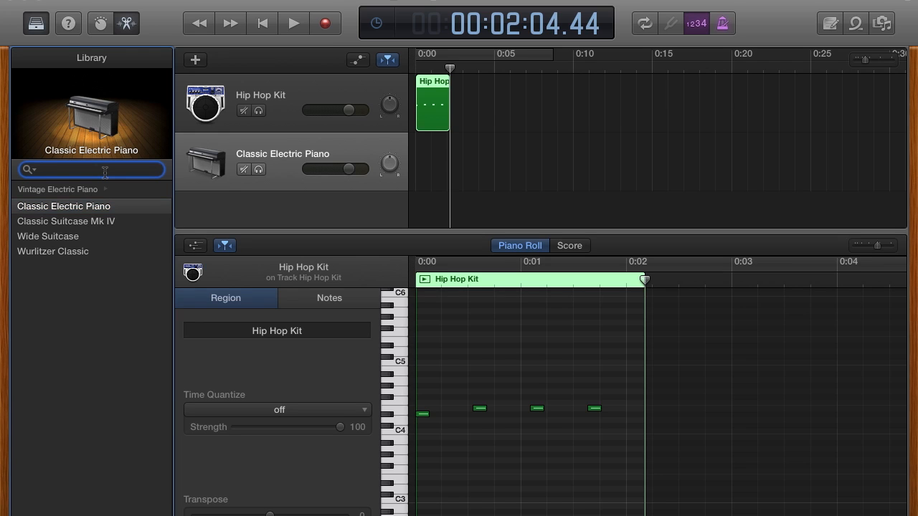
type("hip")
left_click(74, 238)
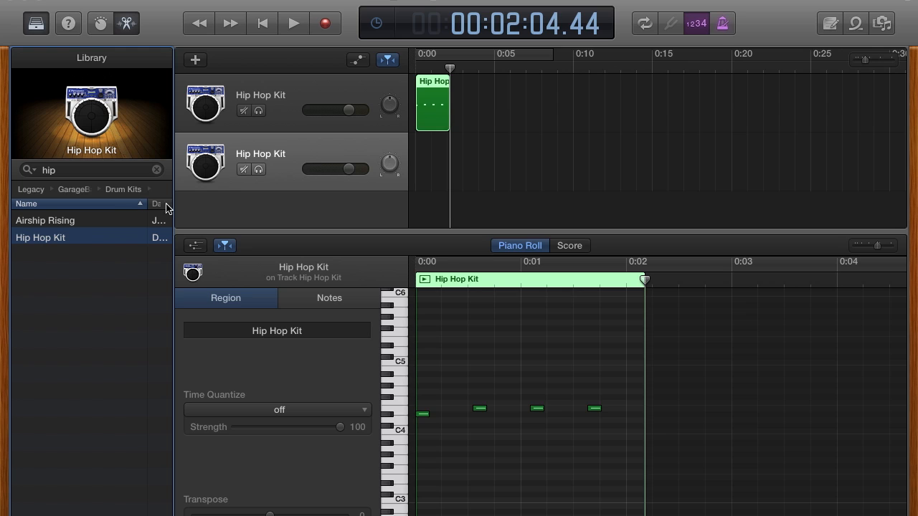
- Delete the second Hip Hop Kit track and hide the sound library
left_click(275, 151)
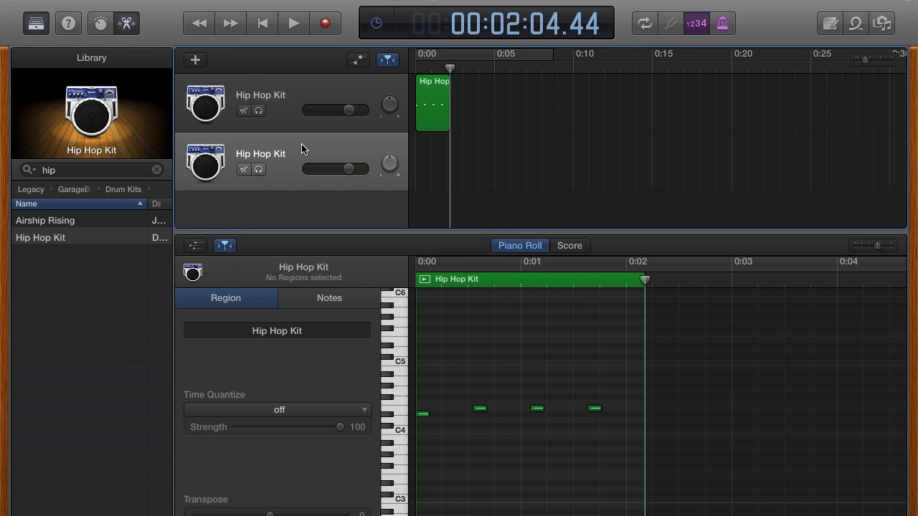
key("super+BackSpace")
left_click(175, 197)
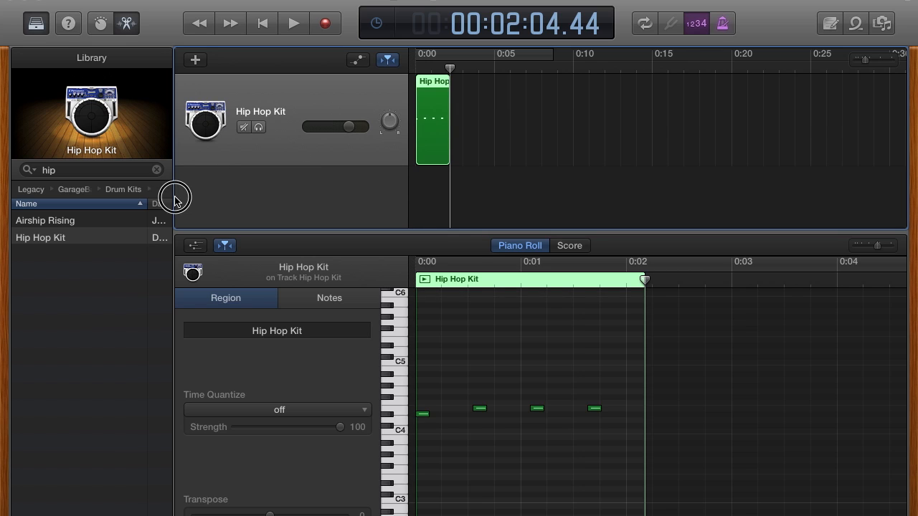
left_click_drag(172, 197, 16, 200)
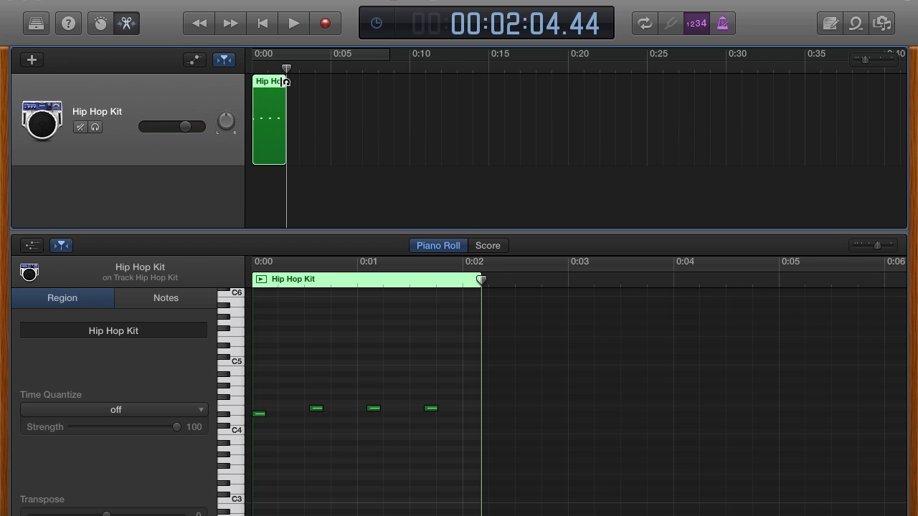
- Delete the existing Hip Hop Kit region and return the playhead to the project start
key("Delete")
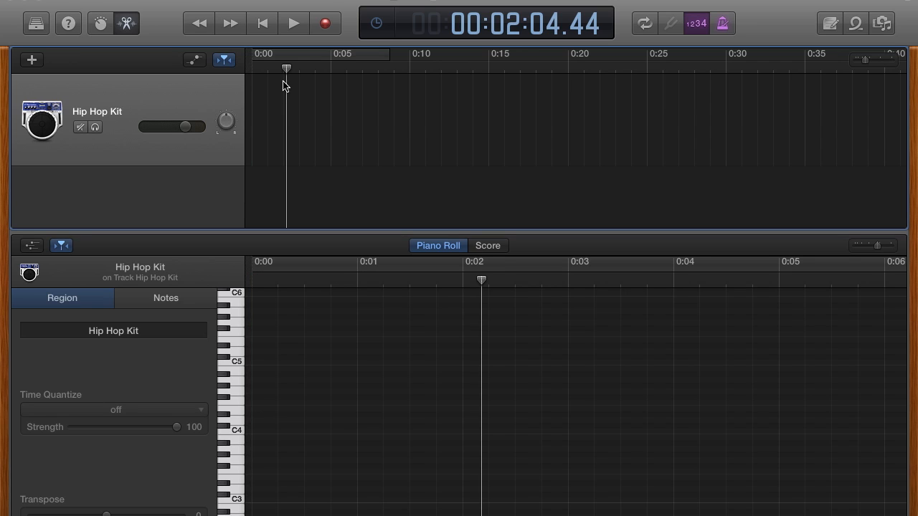
left_click_drag(286, 68, 244, 69)
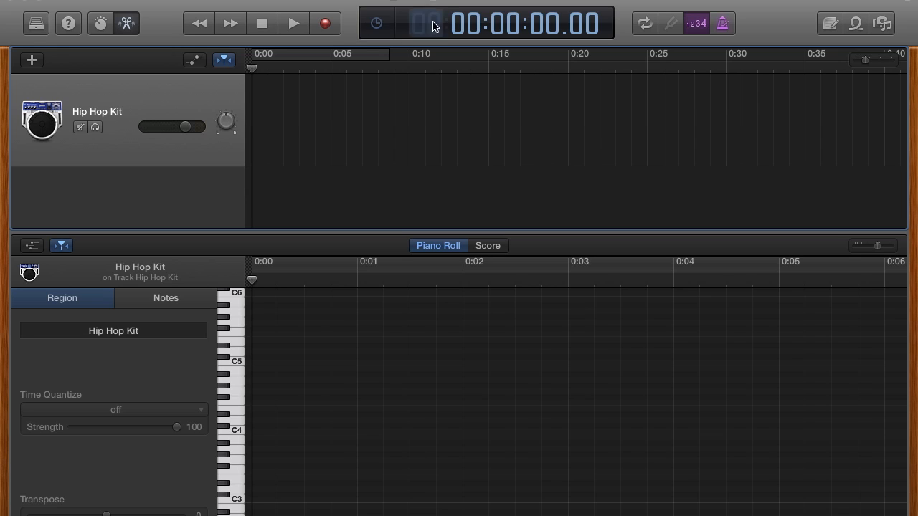
- Switch the transport display from time to Beats & Project
left_click(370, 28)
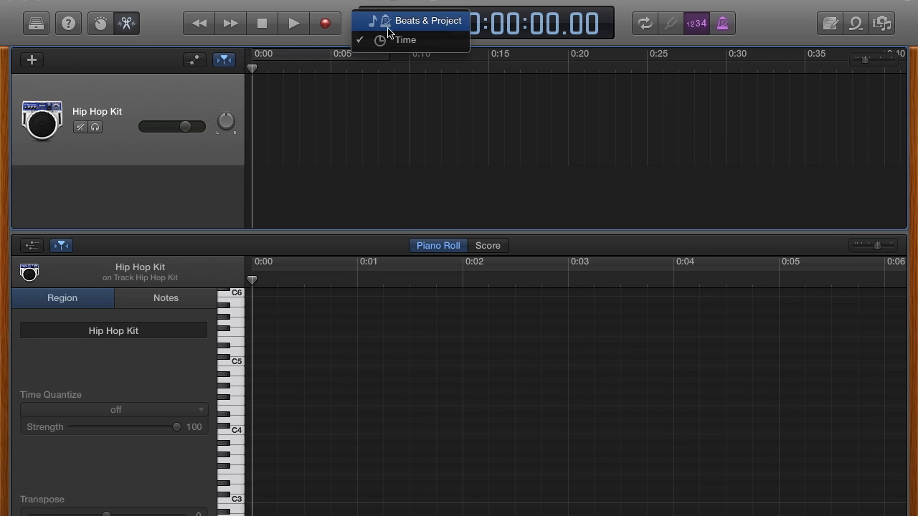
left_click(400, 29)
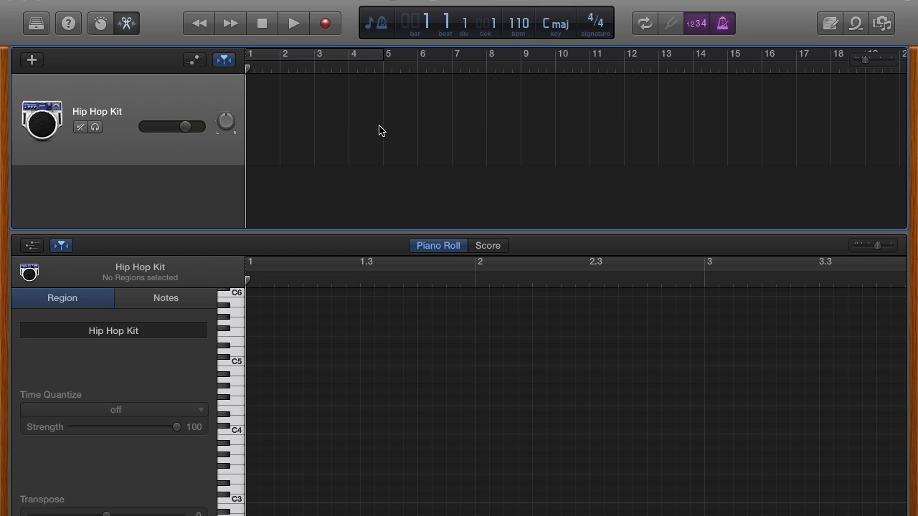
- Show the Musical Typing keyboard over the workspace and set its octave to C3
key("super+k")
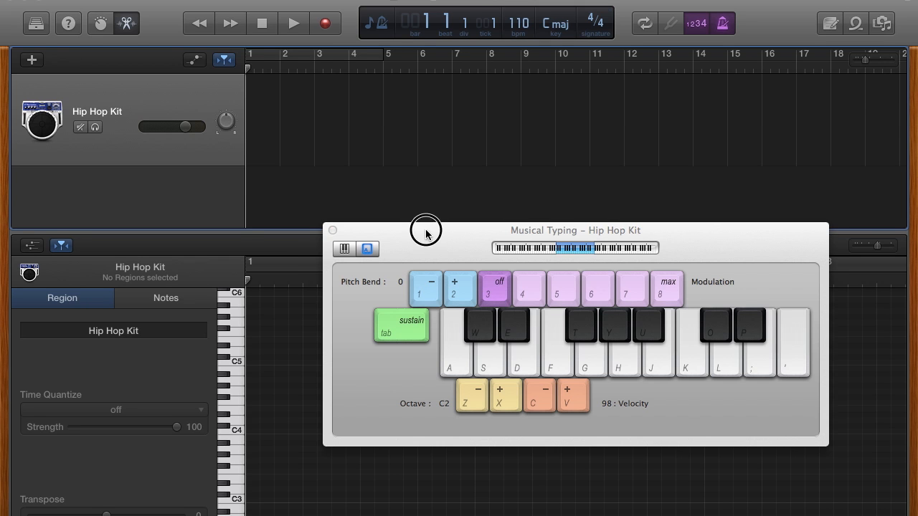
left_click_drag(426, 233, 375, 157)
key("x")
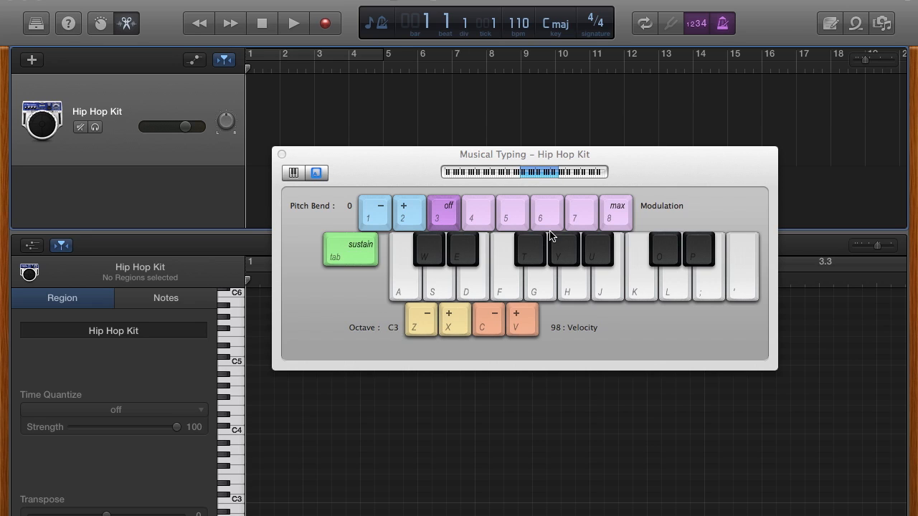
key("z")
key("x")
key("z")
key("x")
- Audition click sounds for the Hip Hop Kit track on the Musical Typing keyboard
left_click(699, 249)
left_click(700, 250)
left_click(699, 250)
key("a")
- Record a one-bar click with one D#4 accent followed by three E4 beats, and close the Musical Typing keyboard
left_click(324, 26)
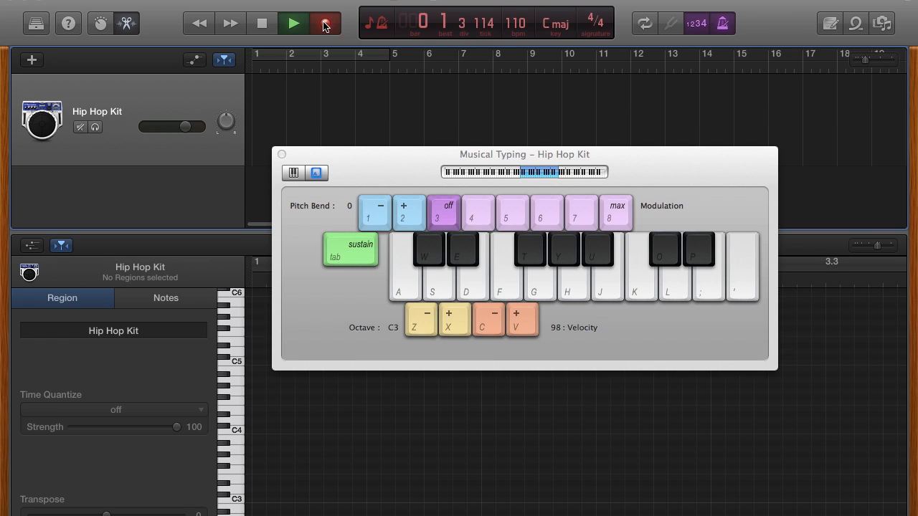
key("p")
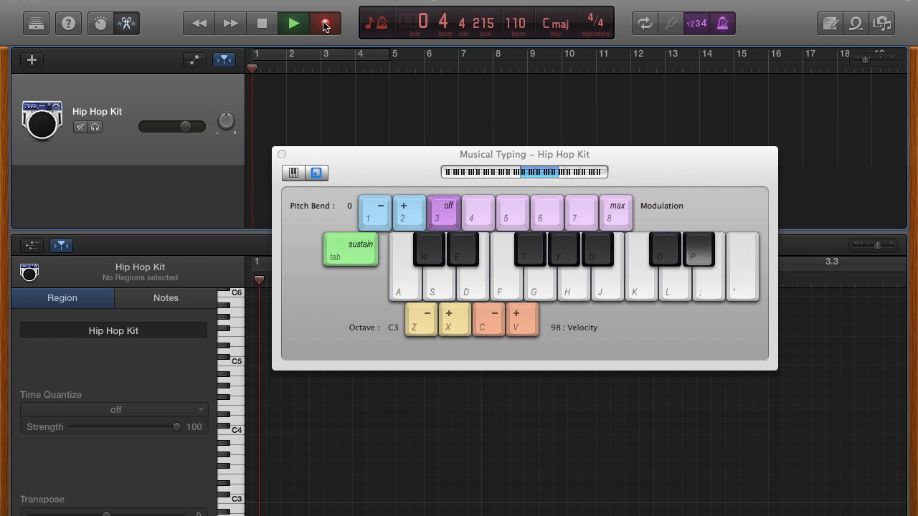
key("semicolon")
key("semicolon")
key("semicolon")
key("space")
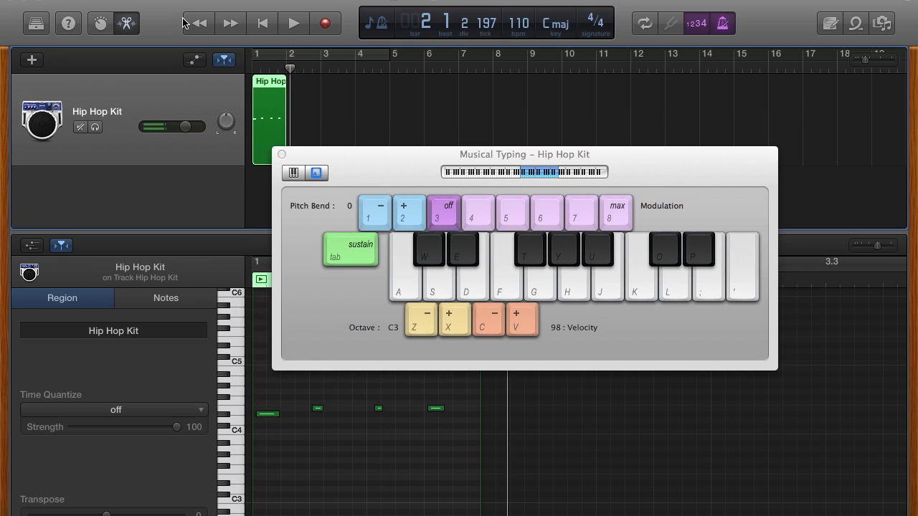
left_click(282, 154)
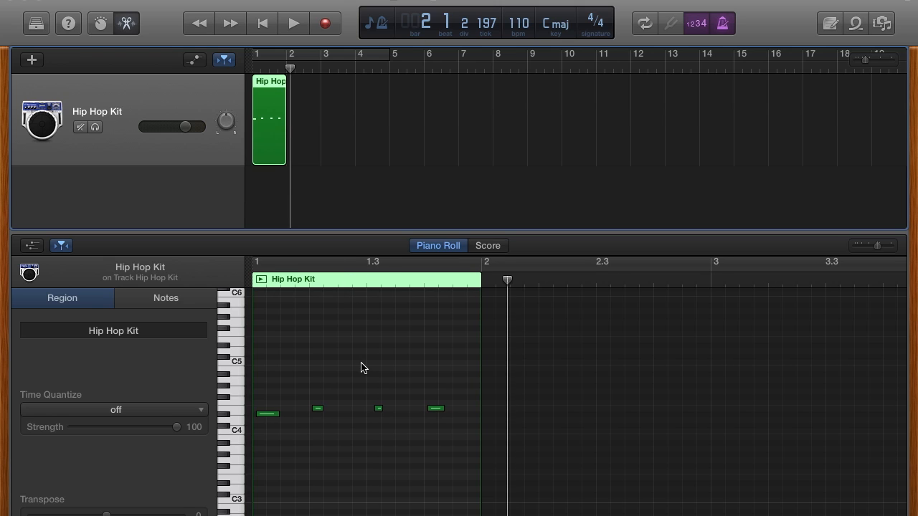
- Audition a recorded note, and close and reopen the region's Piano Roll editor
left_click(273, 418)
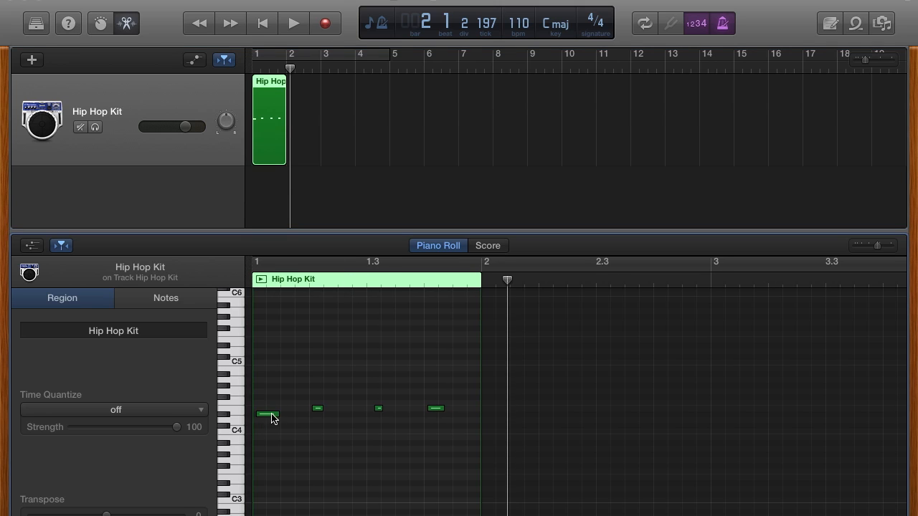
left_click(318, 408)
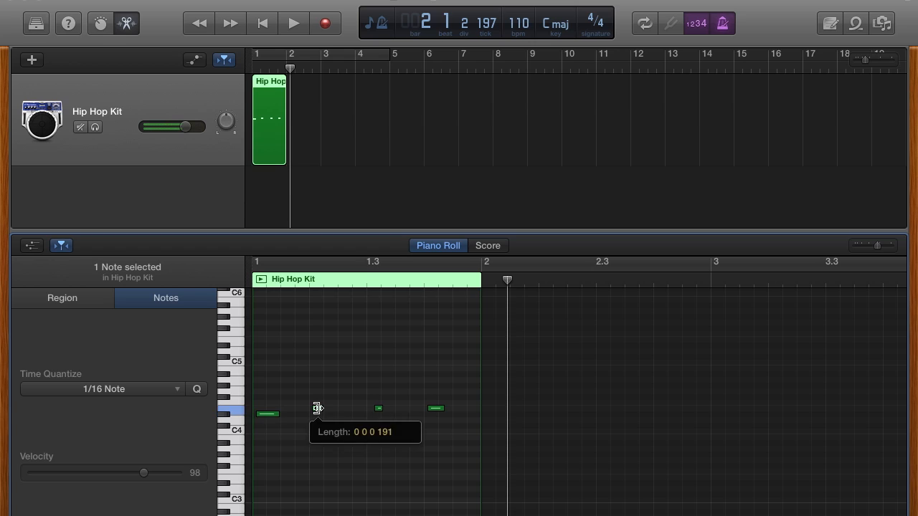
double_click(269, 83)
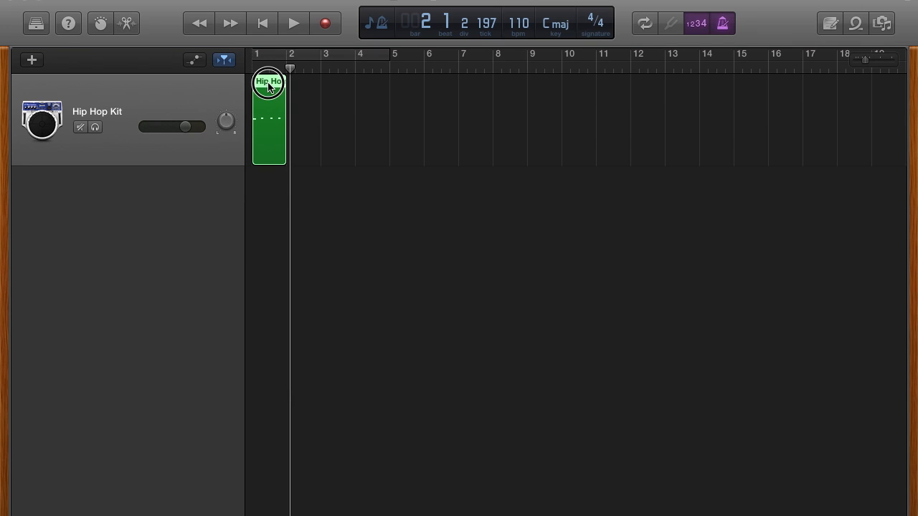
double_click(269, 85)
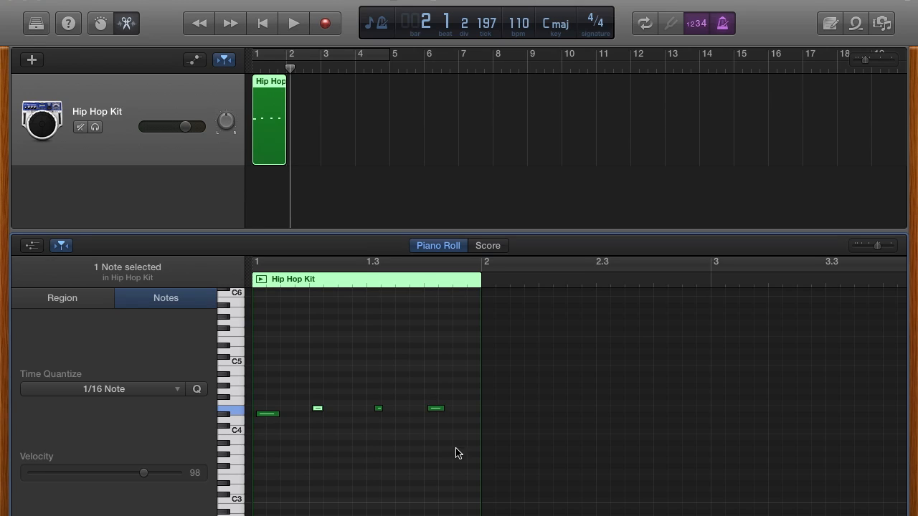
- Quantize all four recorded notes in the region to 1/4 Note
left_click_drag(450, 441, 270, 382)
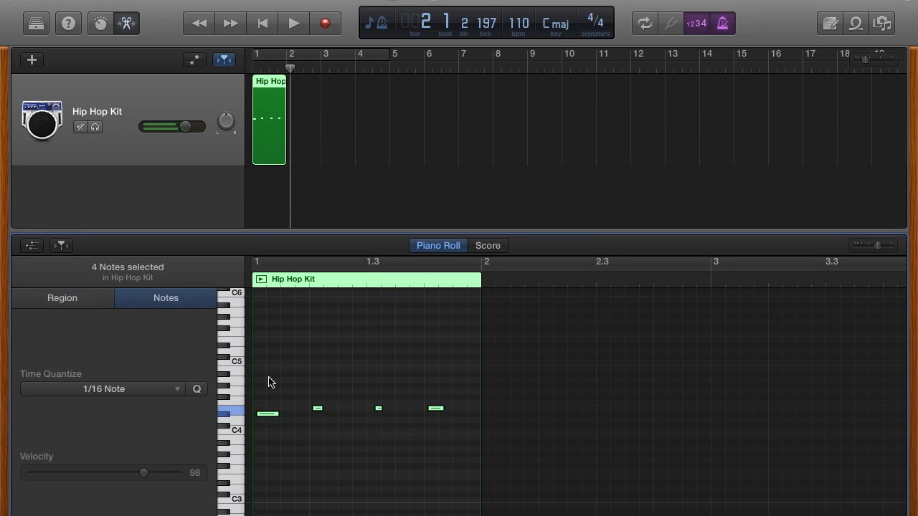
left_click(163, 390)
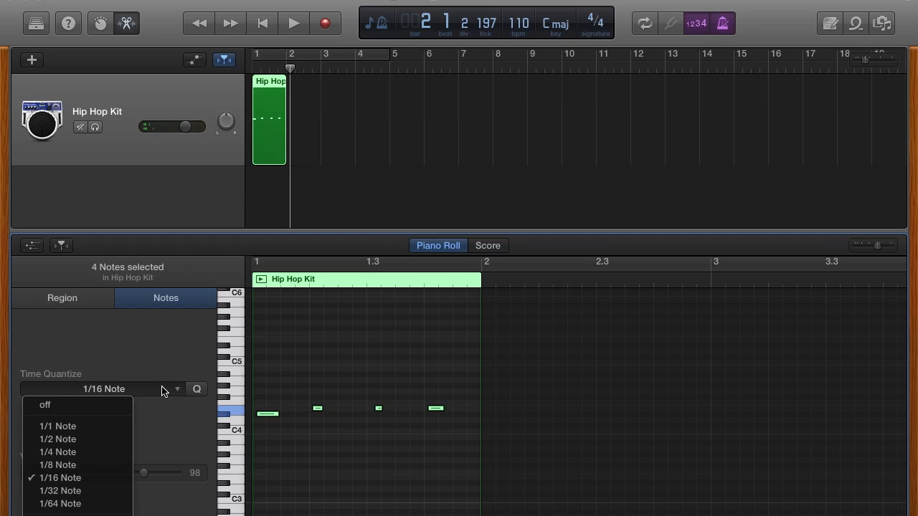
left_click(100, 459)
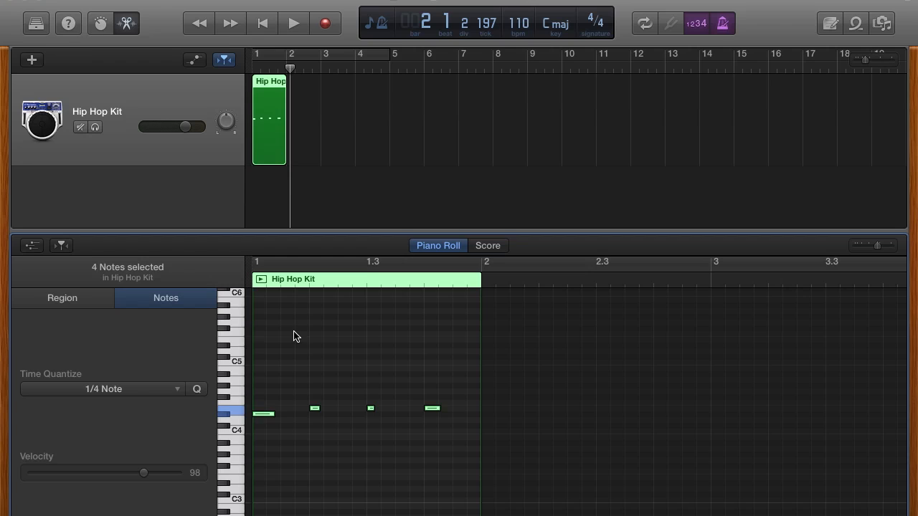
left_click(309, 375)
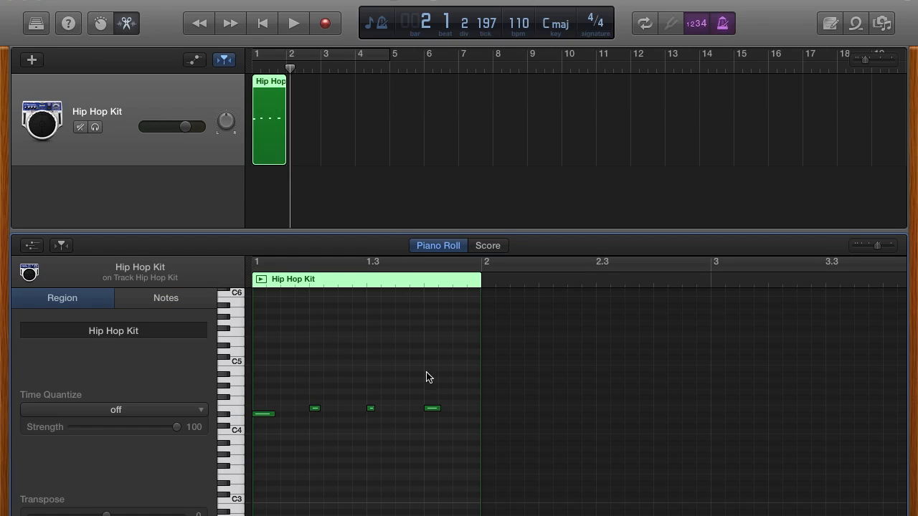
- Lengthen the four click notes to an equal length of about half a beat and play the region in a loop
left_click_drag(274, 415, 442, 409)
left_click(313, 410)
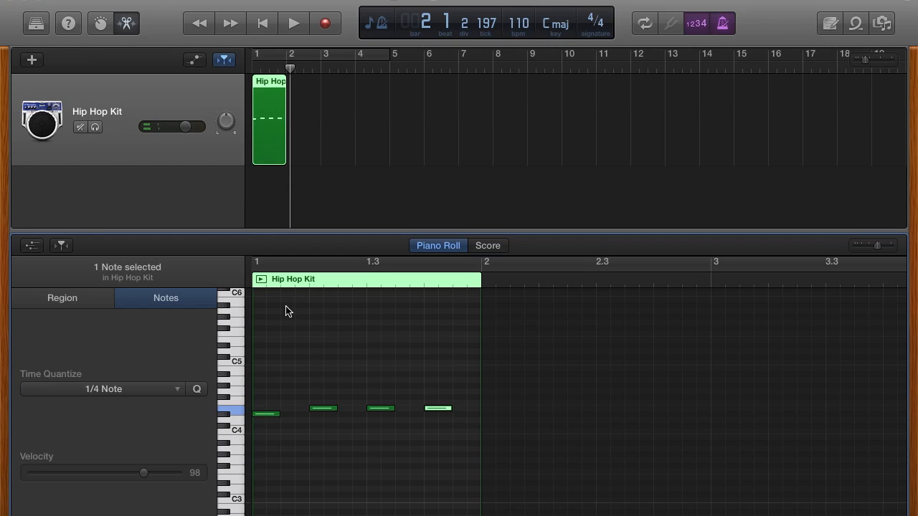
left_click(261, 280)
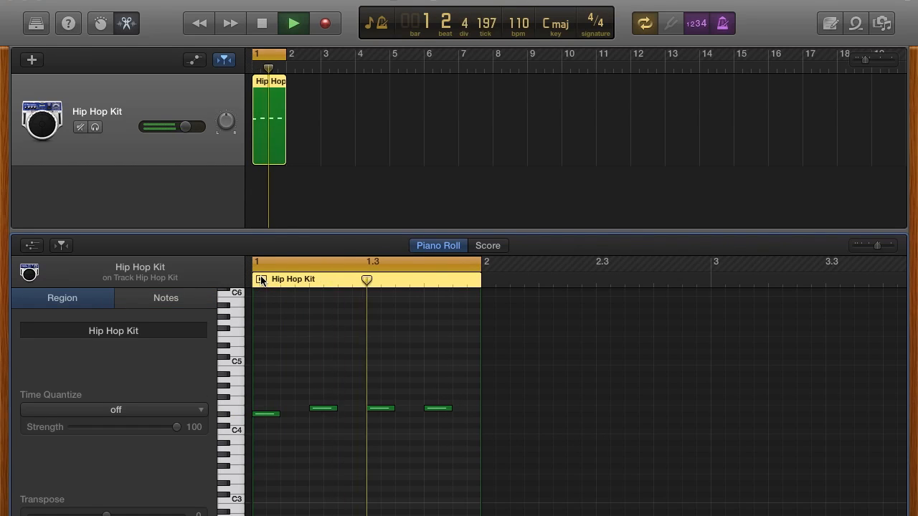
left_click(261, 280)
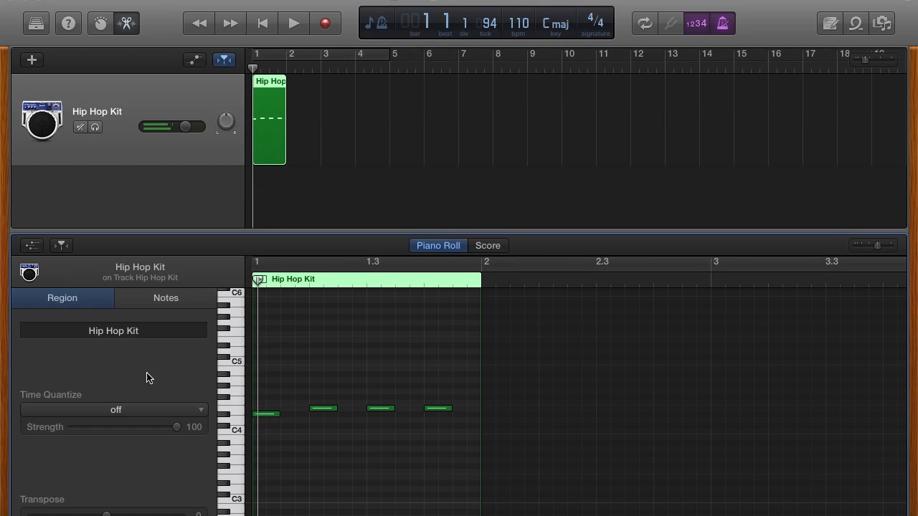
- Raise the velocity of all four click notes to the maximum and play the region in a loop
left_click_drag(461, 435, 262, 384)
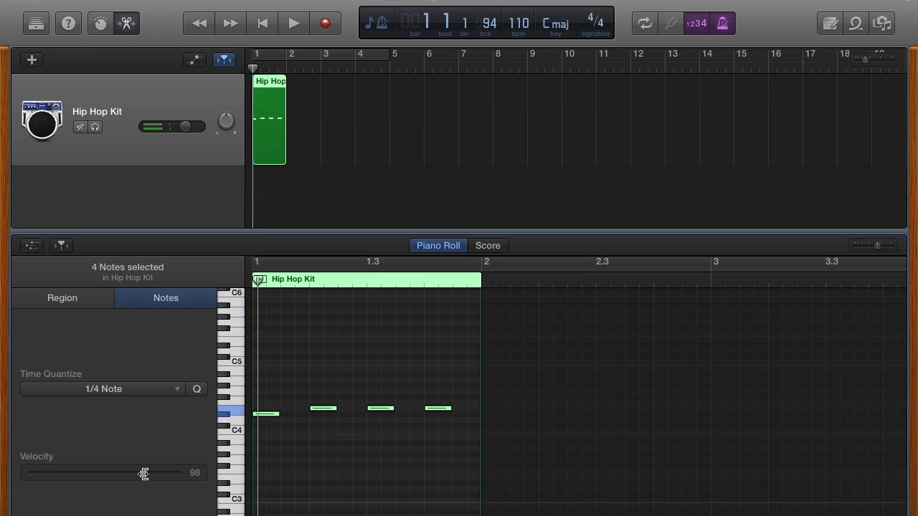
left_click_drag(142, 472, 193, 471)
left_click(262, 281)
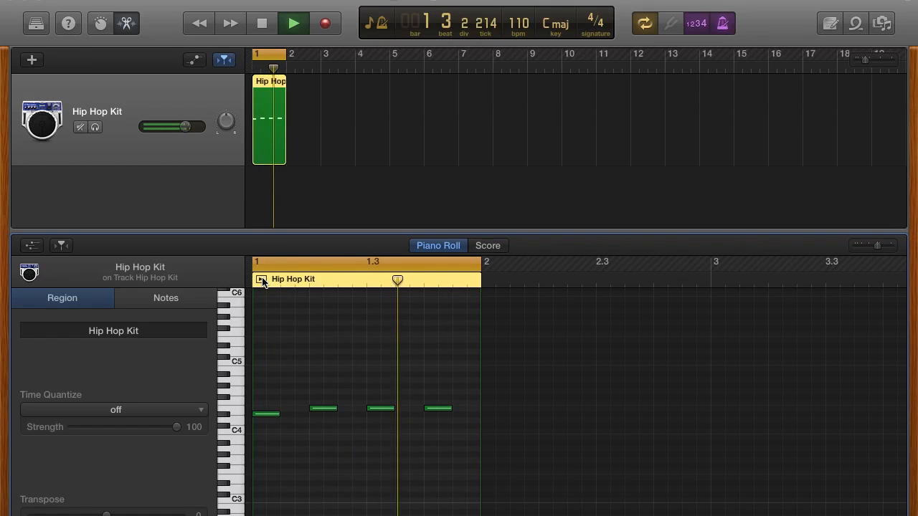
left_click(263, 280)
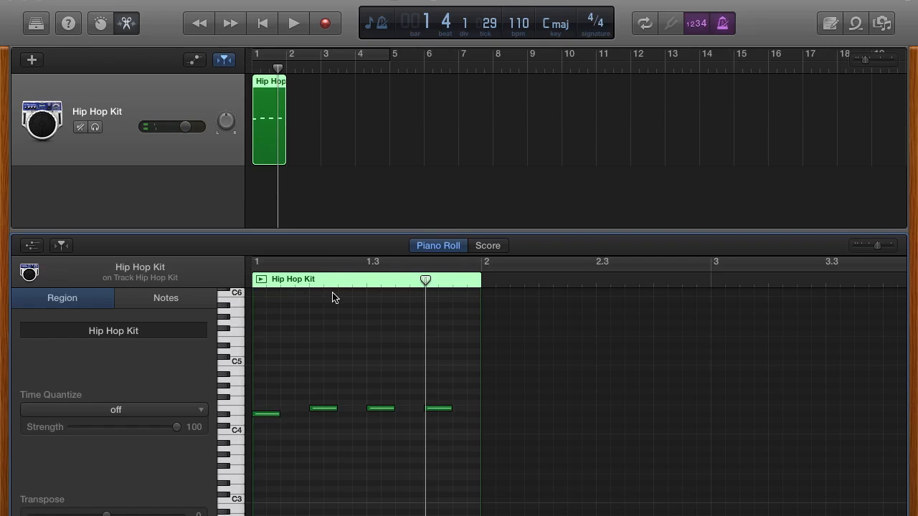
- Copy the one-bar click region and paste the duplicate at the start of bar 2
left_click(266, 81)
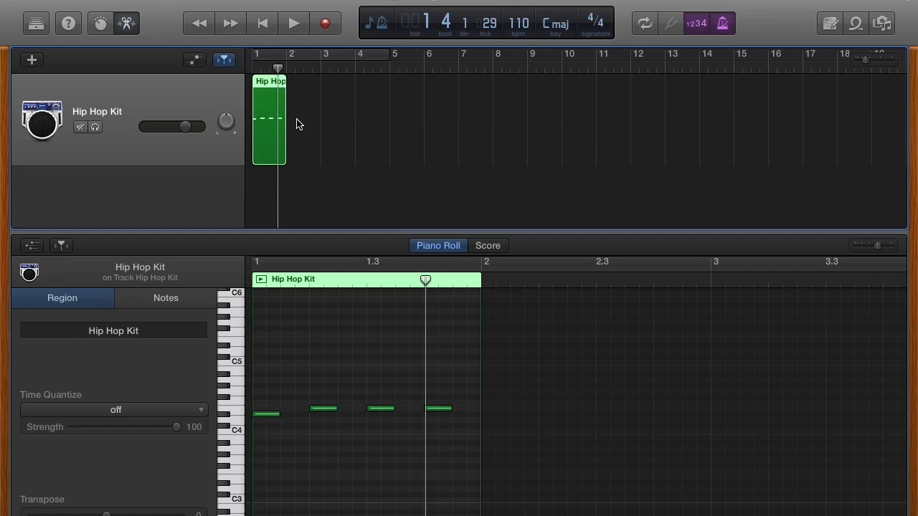
left_click_drag(277, 70, 284, 66)
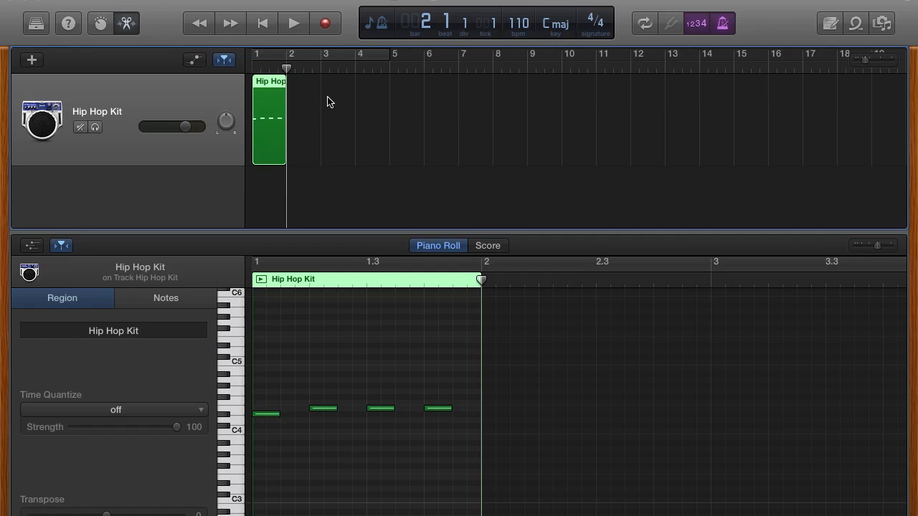
mouse_move(287, 70)
left_mouse_down()
mouse_move(339, 75)
mouse_move(291, 78)
mouse_move(332, 84)
mouse_move(286, 79)
left_mouse_up()
key("super+v")
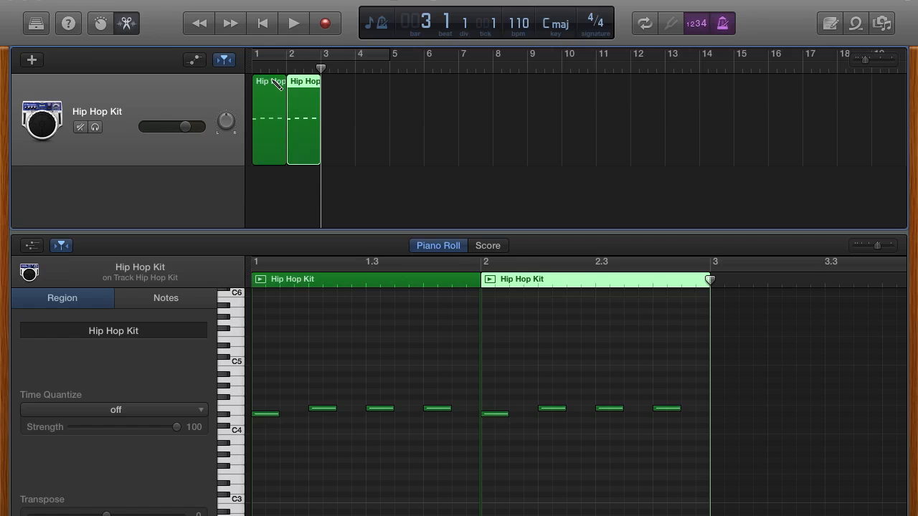
- Switch the LCD display to Time and paste copies of the click region end to end until the track reaches about 30 seconds
left_click(378, 24)
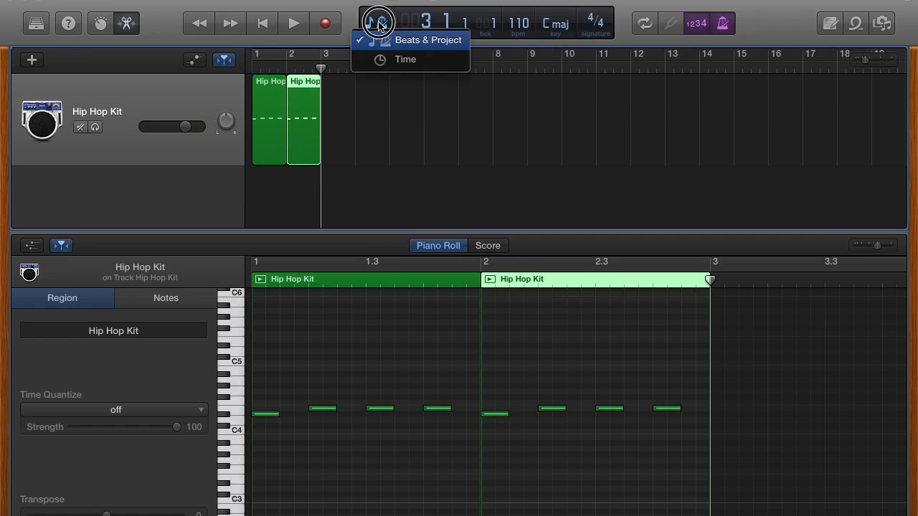
left_click(393, 61)
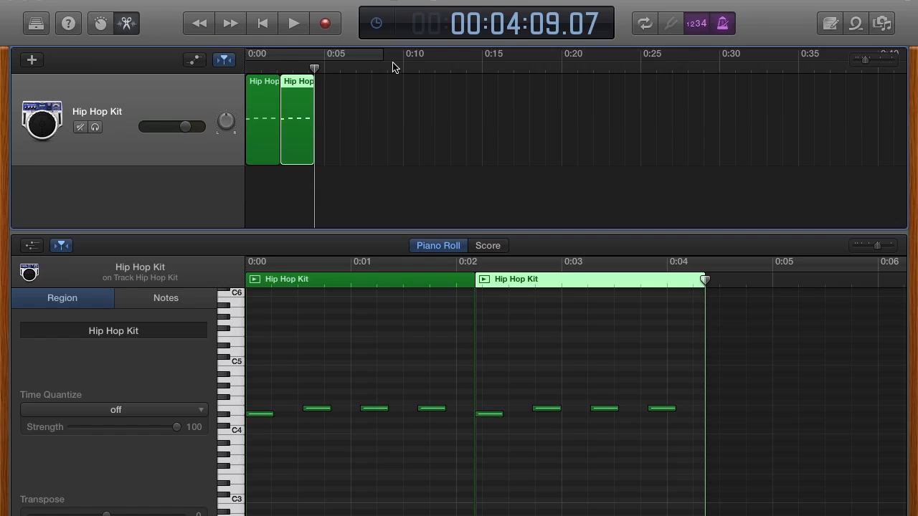
key("super+v")
key("super+v")
key("super+v")
key("super+v")
key("super+v")
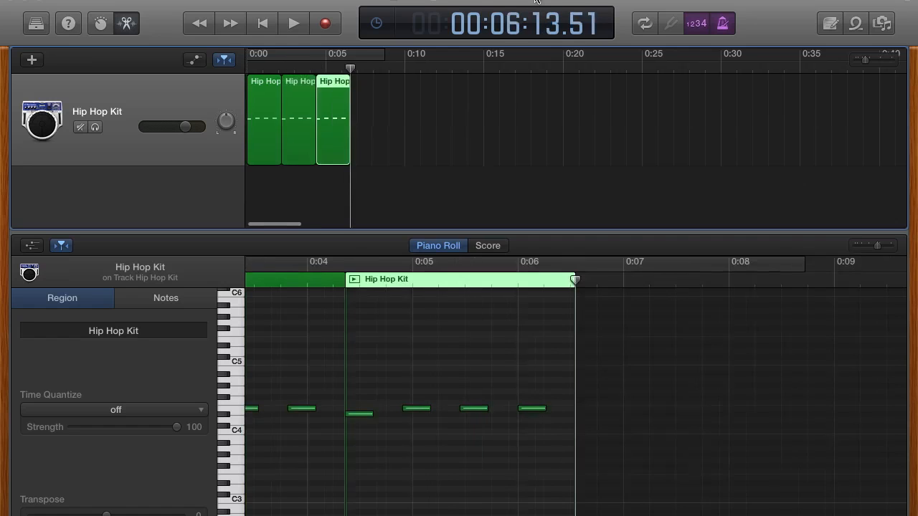
key("super+v")
key("super+v")
key("super+v")
key("super+v")
key("super+v")
key("super+v")
key("super+v")
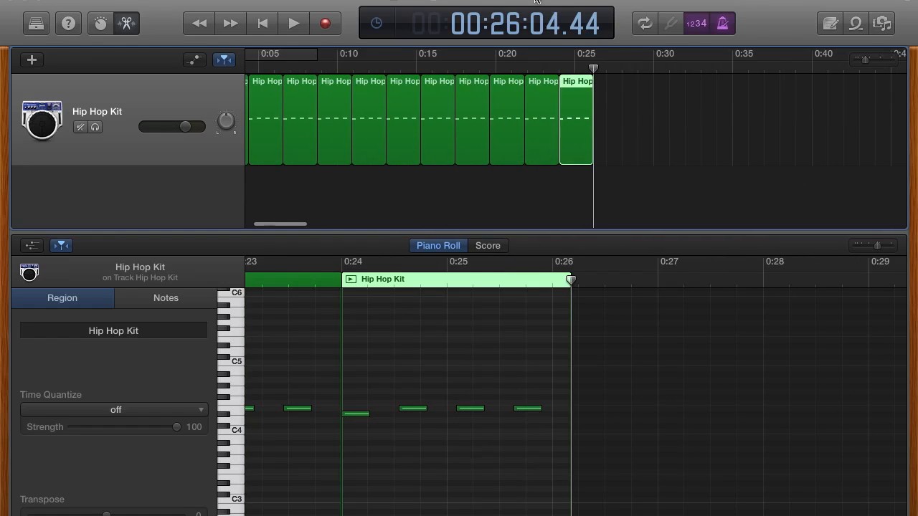
- Copy all the click regions, paste the group repeatedly until the track is about 8:08 long, and return the playhead to the start
key("super+a")
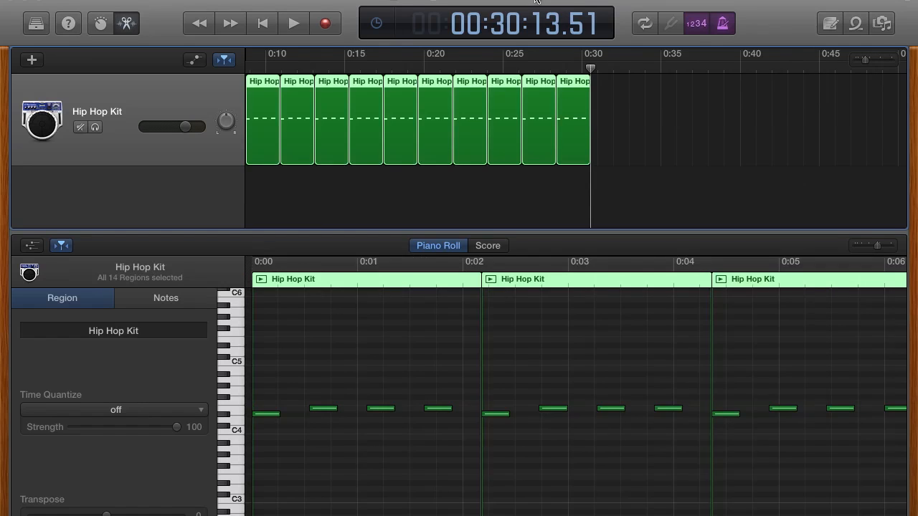
left_click(623, 89)
key("super+v")
key("super+v")
key("super+v")
key("super+v")
key("super+v")
key("super+v")
key("super+v")
key("super+v")
key("super+v")
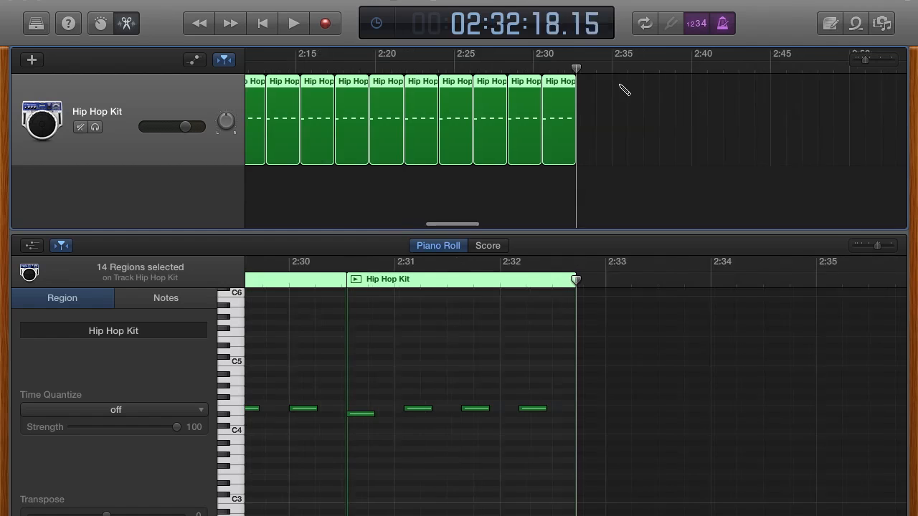
key("super+v")
key("super+v")
key("super+v")
key("super+v")
key("super+v")
key("super+v")
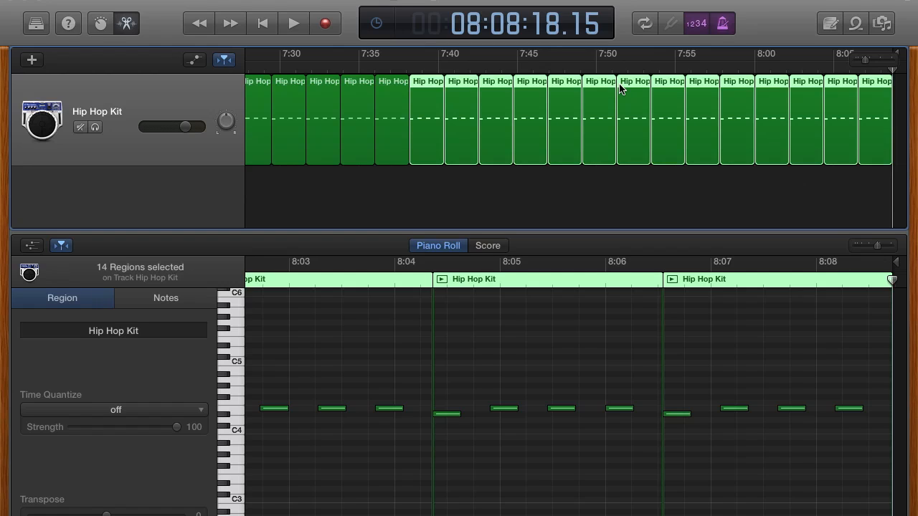
key("Return")
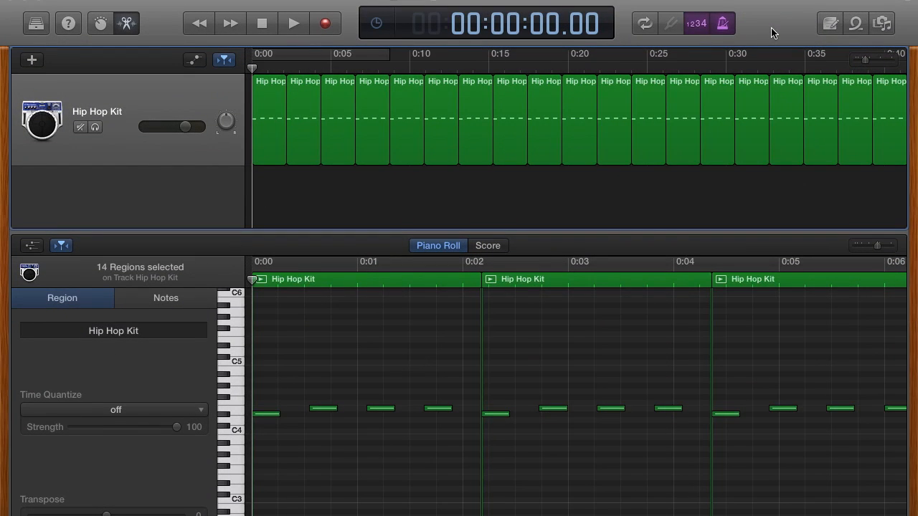
left_click(722, 24)
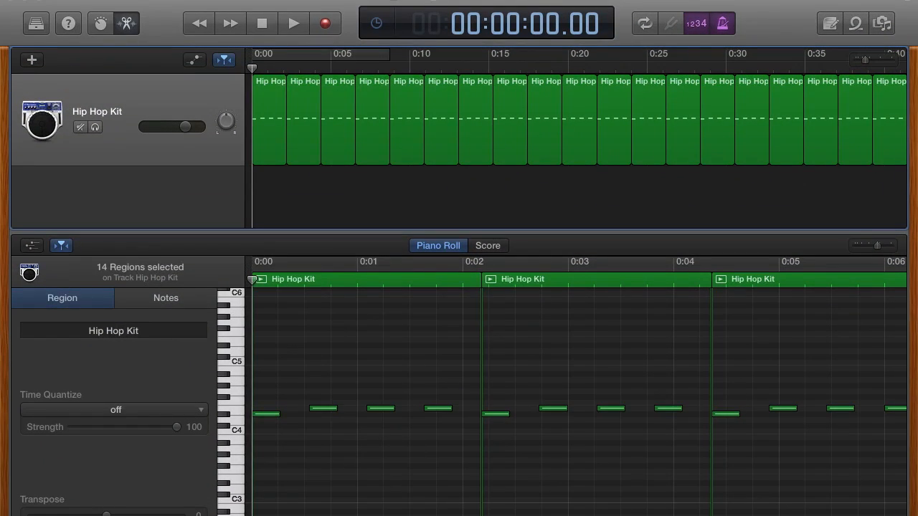
- Begin exporting the song to disk as an MP3 at High Quality (192 kBit/s)
left_click(304, 0)
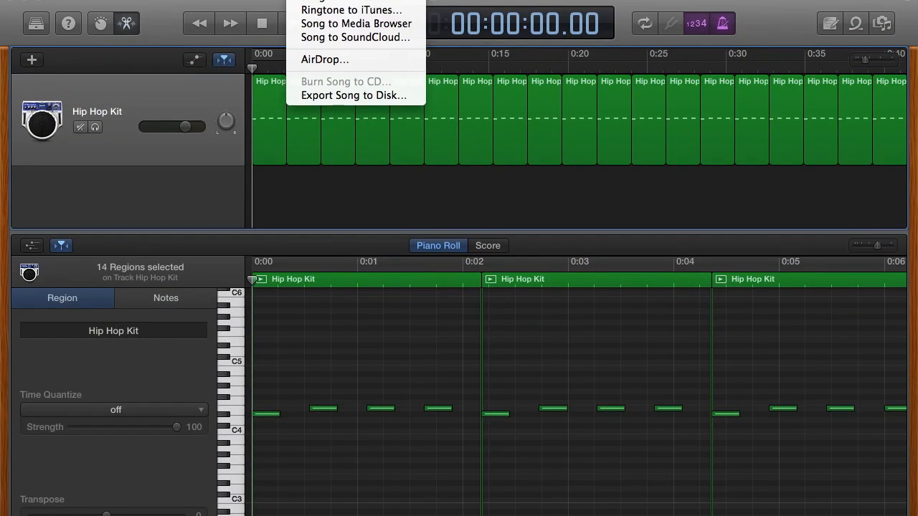
left_click(361, 96)
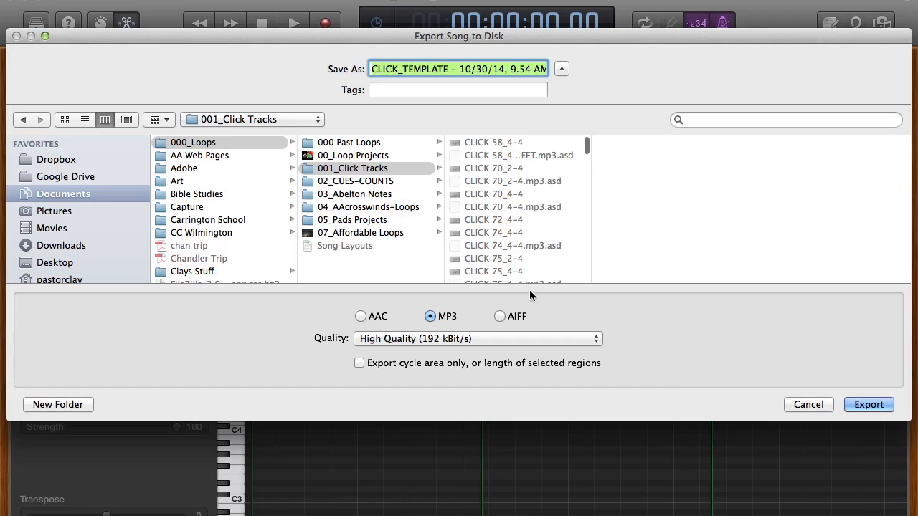
left_click(455, 339)
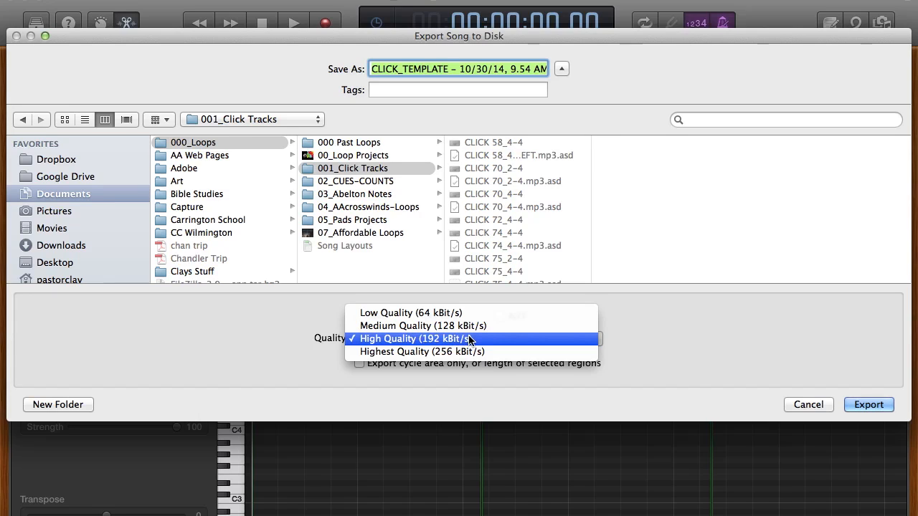
left_click(465, 339)
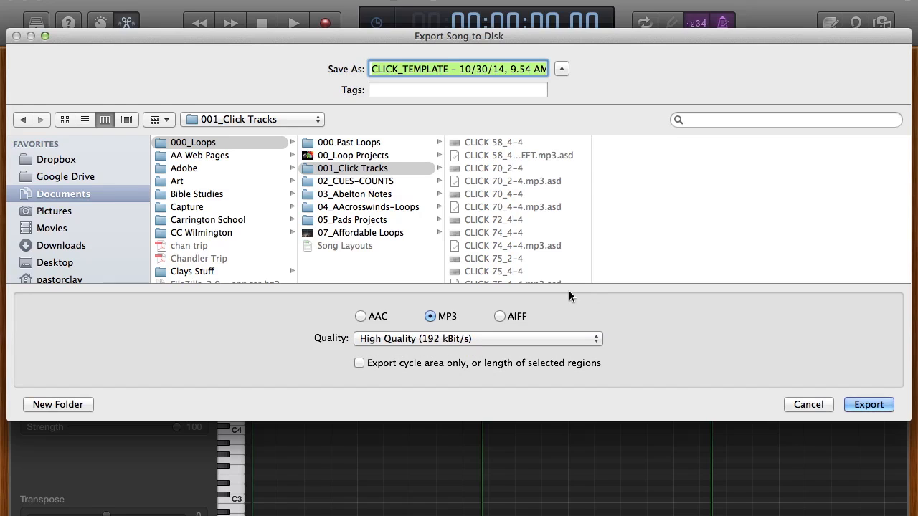
- Name the export CLICK_110_4-4 and export it to the 001_Click Tracks folder
left_click(403, 69)
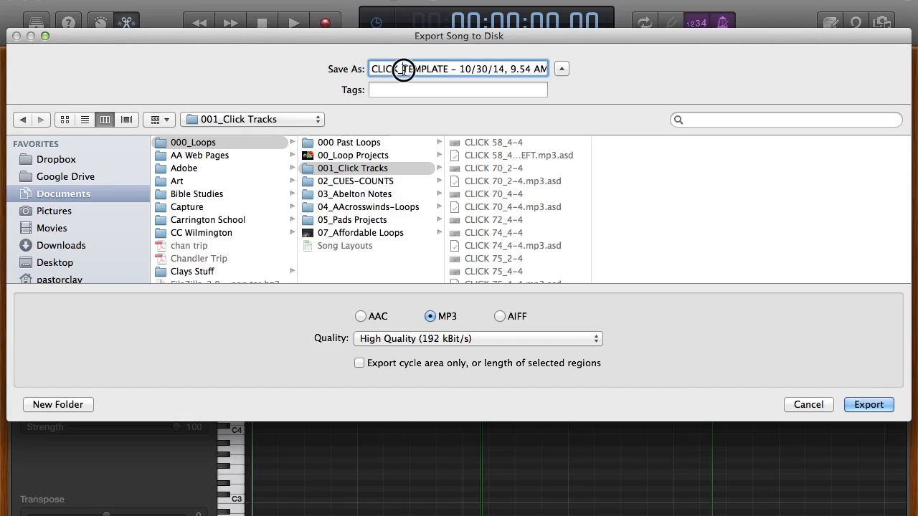
left_click_drag(403, 69, 579, 68)
type("_110_4")
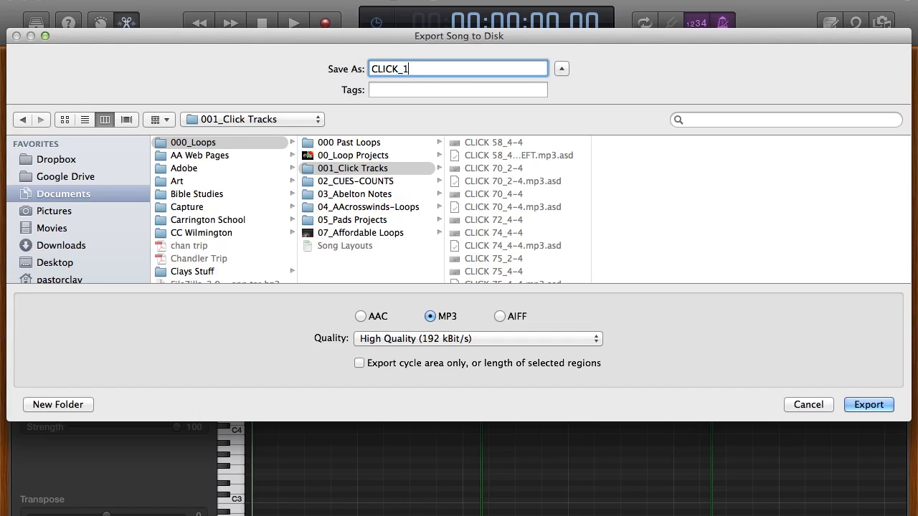
type("-4")
left_click(867, 404)
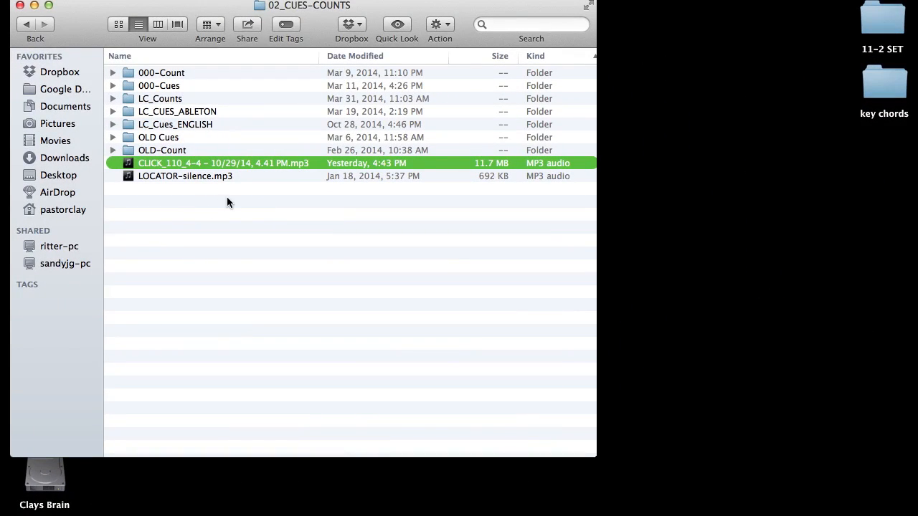
- In Finder, preview the CLICK_110_4-4 MP3 in the 02_CUES-COUNTS folder and close the preview
key("space")
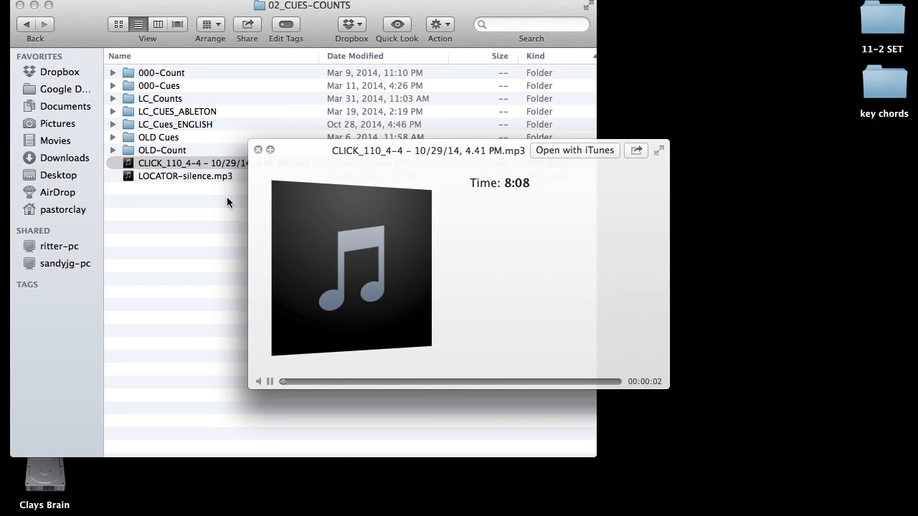
key("space")
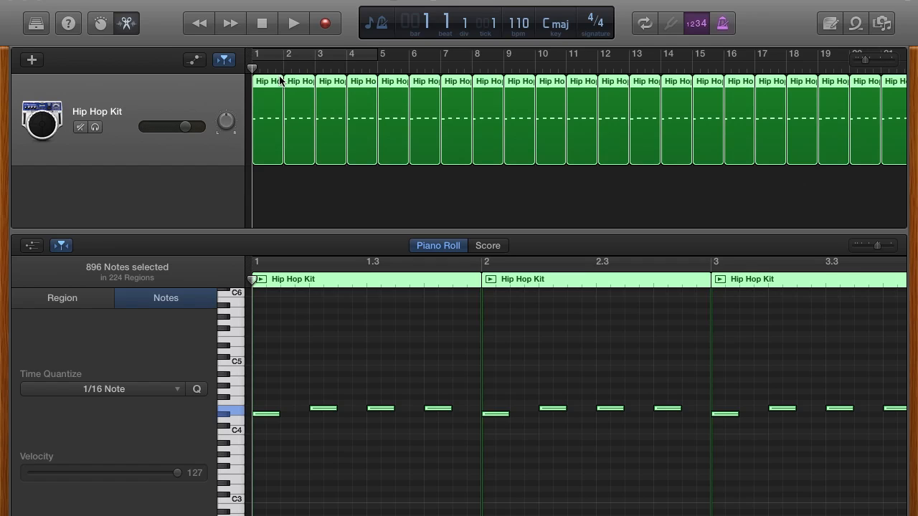
- Set the project tempo to 112 bpm and look at the song's export options without choosing one
double_click(520, 25)
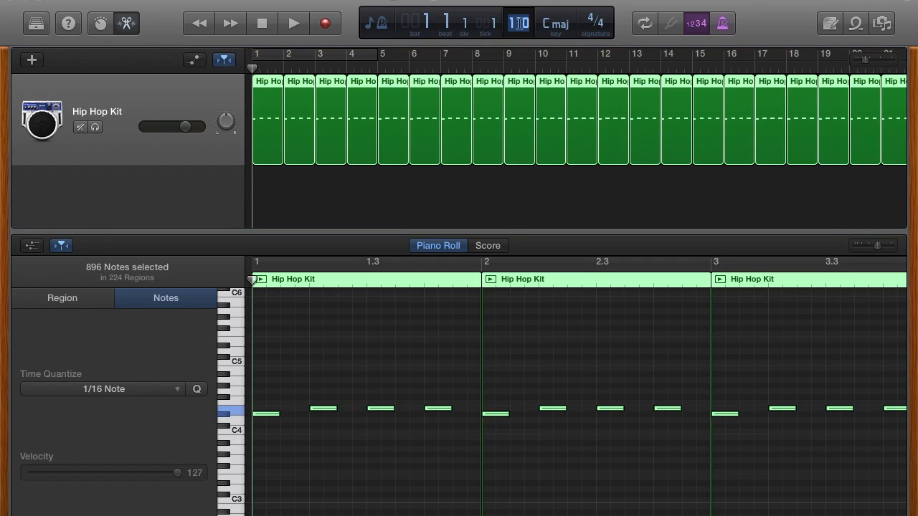
type("112")
key("Return")
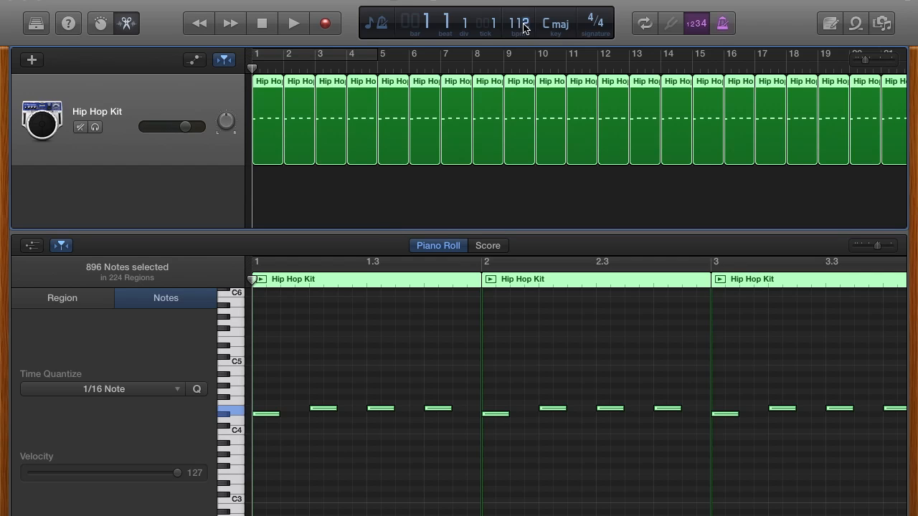
left_click(301, 0)
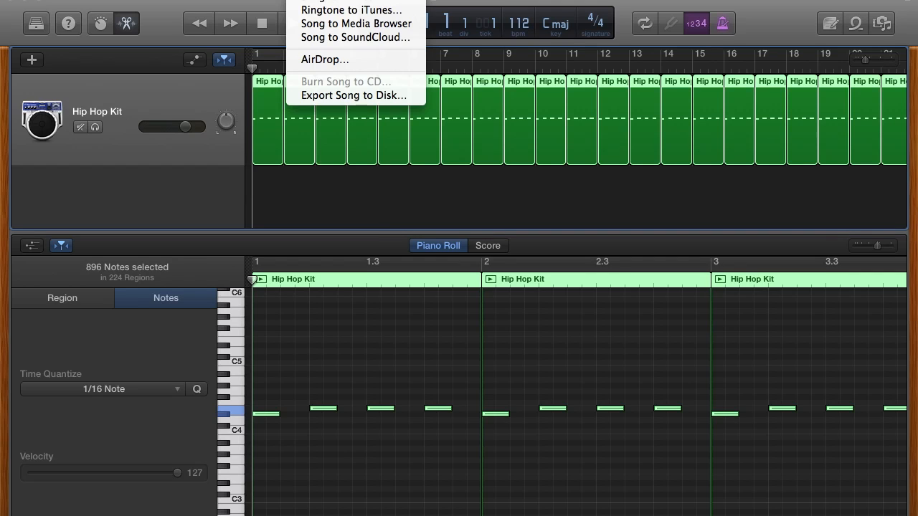
left_click(351, 208)
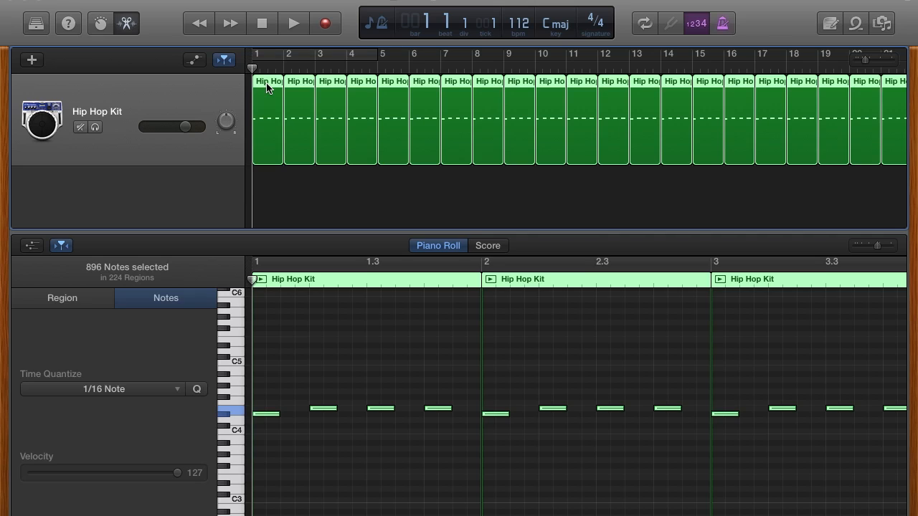
- Delete all click regions from the Hip Hop Kit track and paste a single one-bar region at bar 1
left_click(313, 200)
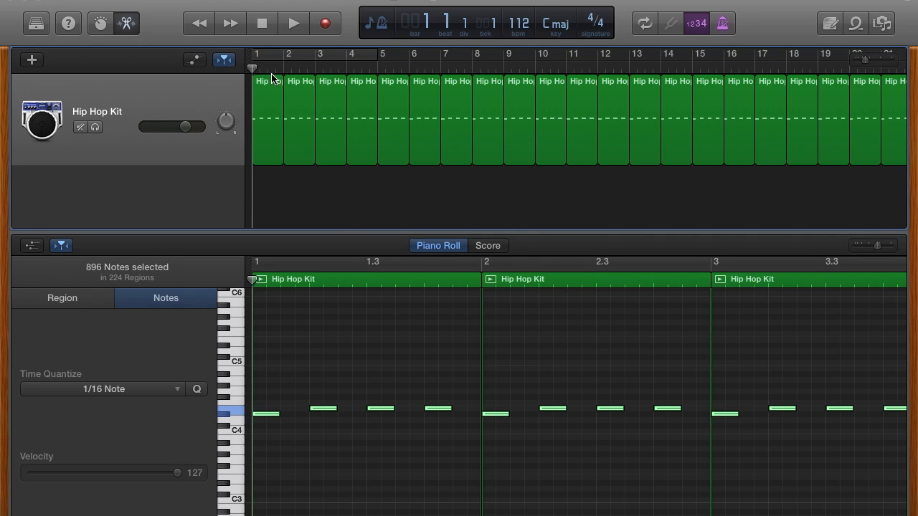
left_click(269, 81)
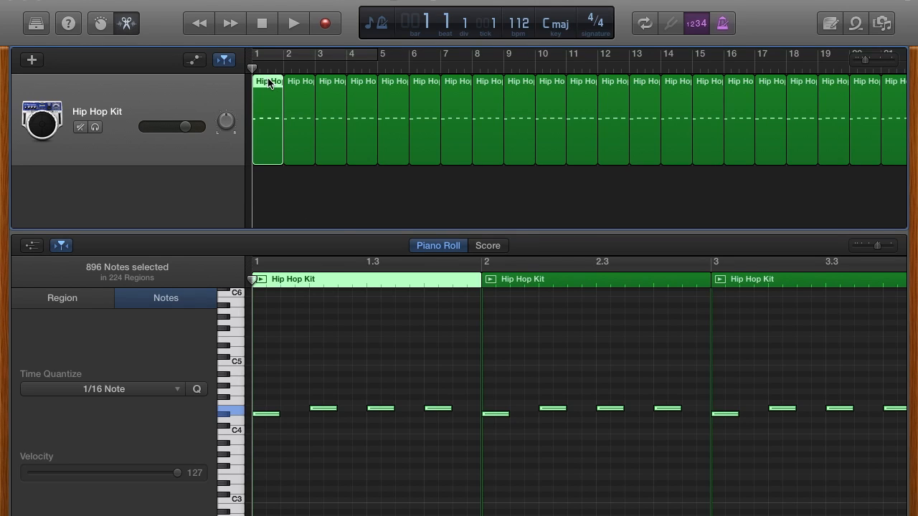
key("super+a")
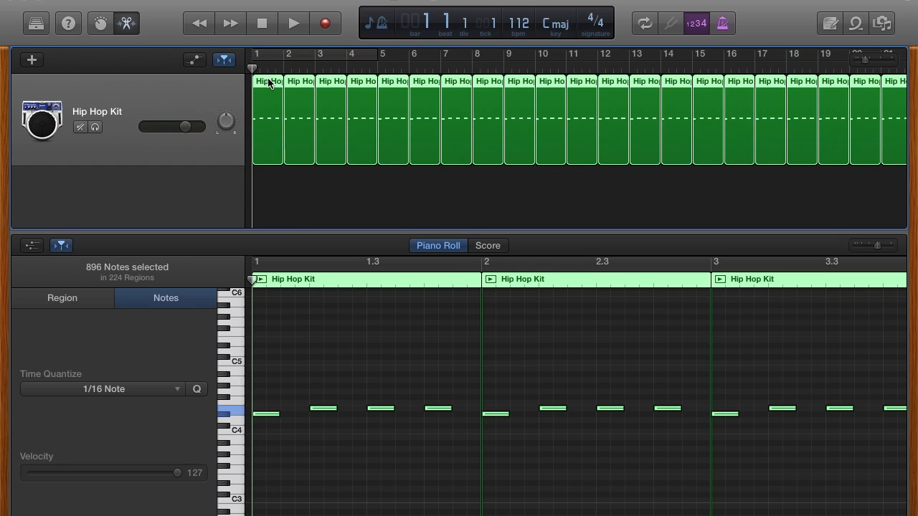
key("Delete")
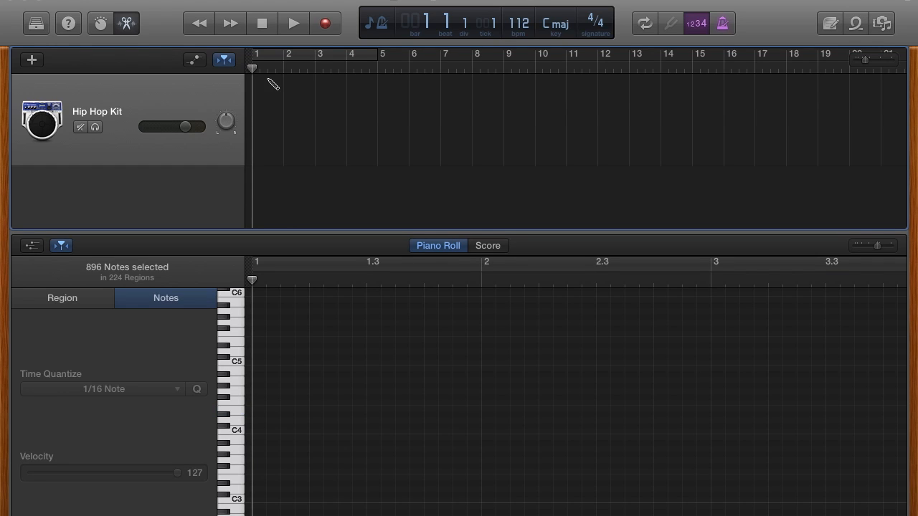
key("super+v")
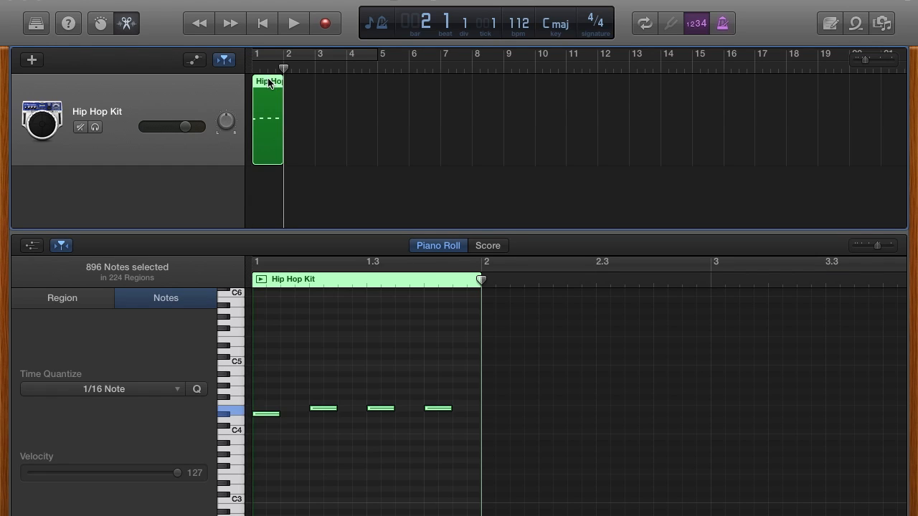
- Set the project's time signature to 3/4
left_click(592, 18)
type("3")
key("Return")
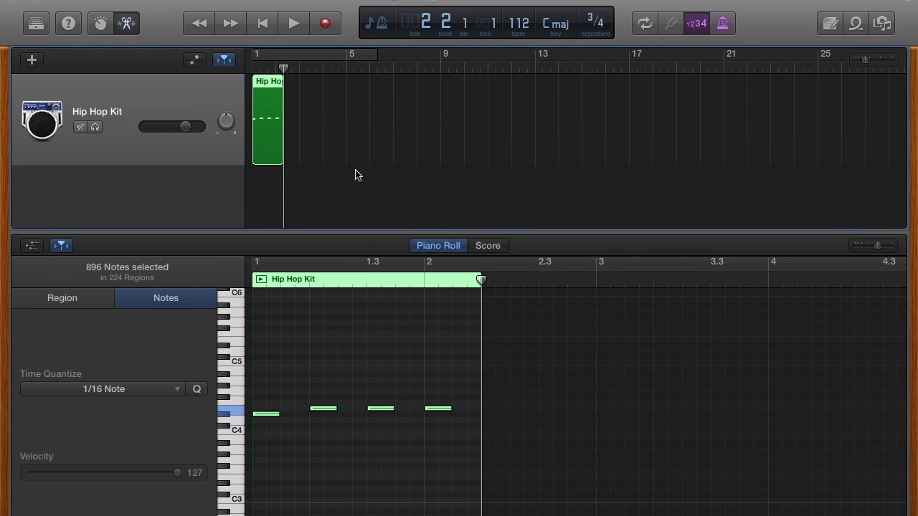
- Delete the fourth click note, shorten the region to end at bar 2, and move the playhead to the region's end
left_click(446, 424)
left_click(439, 408)
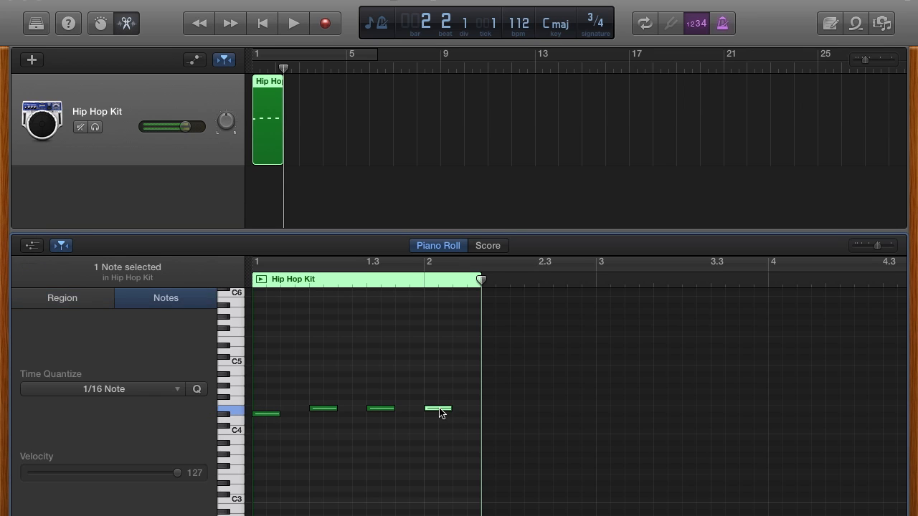
key("Delete")
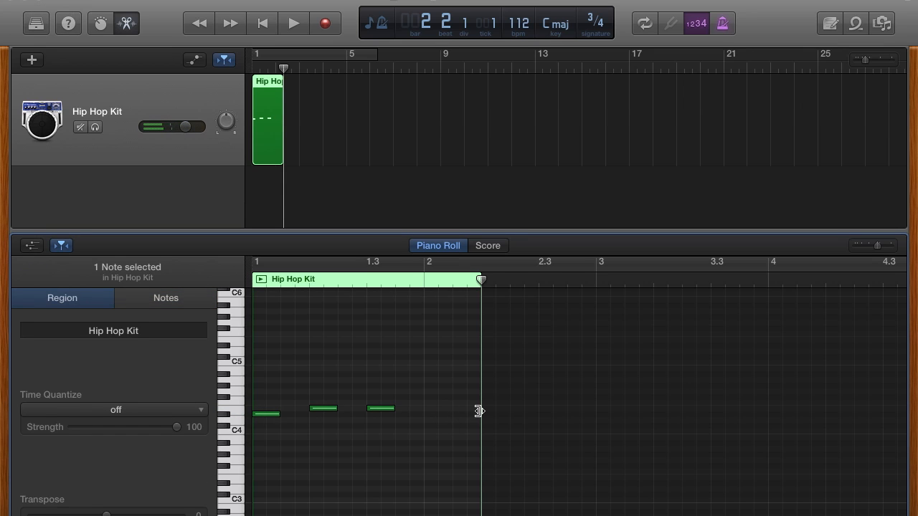
left_click_drag(471, 411, 426, 411)
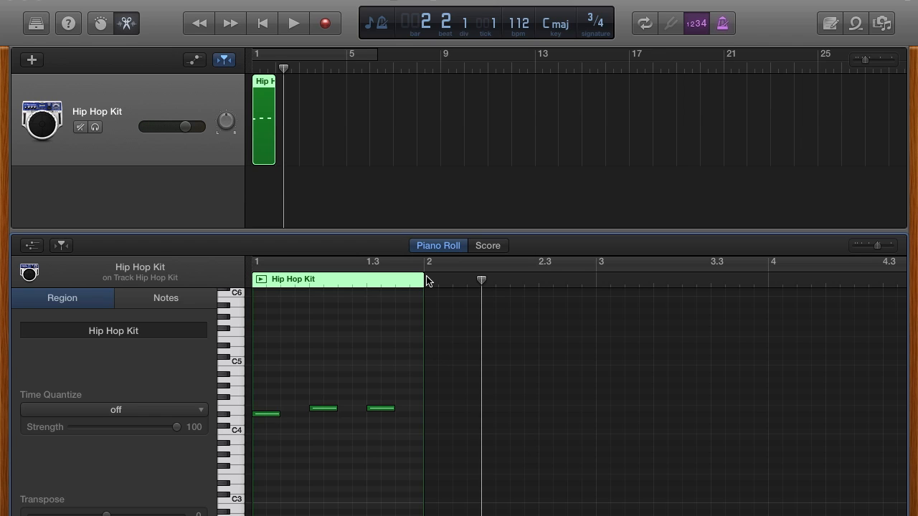
left_click_drag(286, 69, 276, 69)
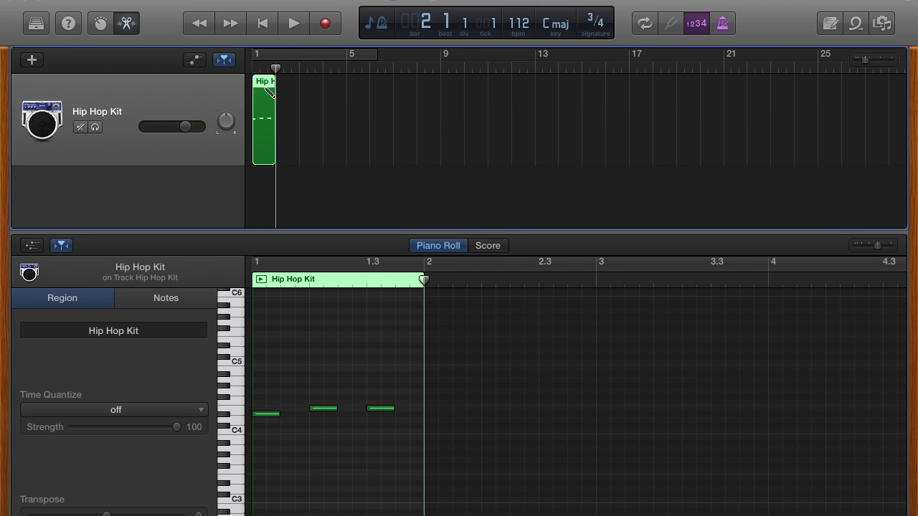
- Paste five more copies of the one-bar click region back to back, filling the track through bar 6
key("super+v")
key("super+v")
key("super+v")
key("super+v")
key("super+v")
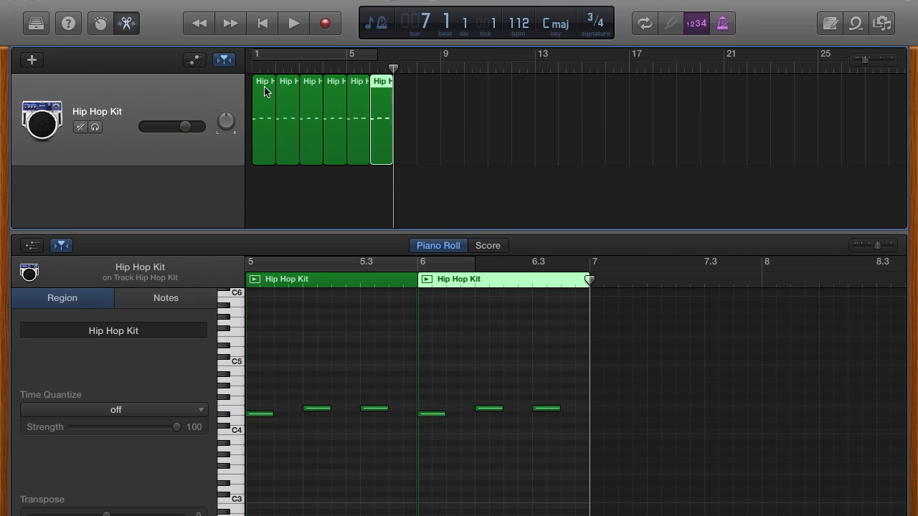
- Play the 3/4 click pattern from bar 1 to check how it sounds, and stop playback during bar 6
left_click(254, 70)
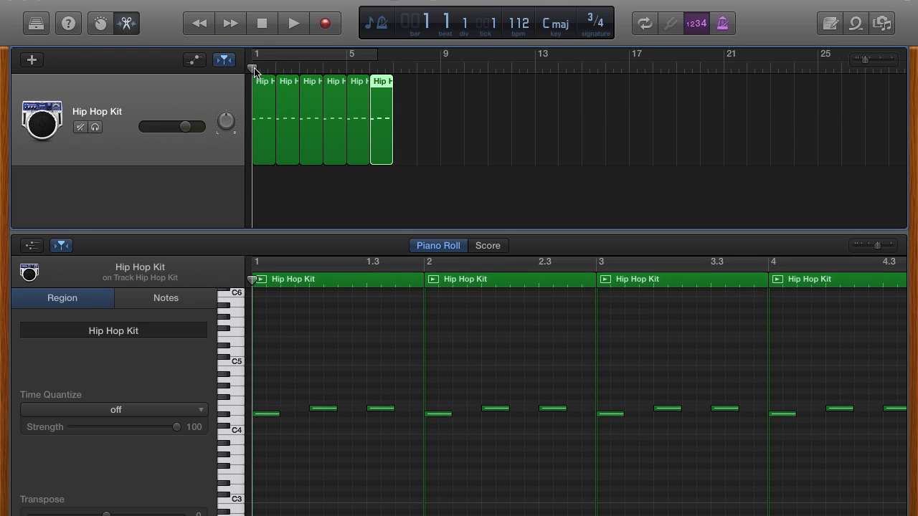
key("space")
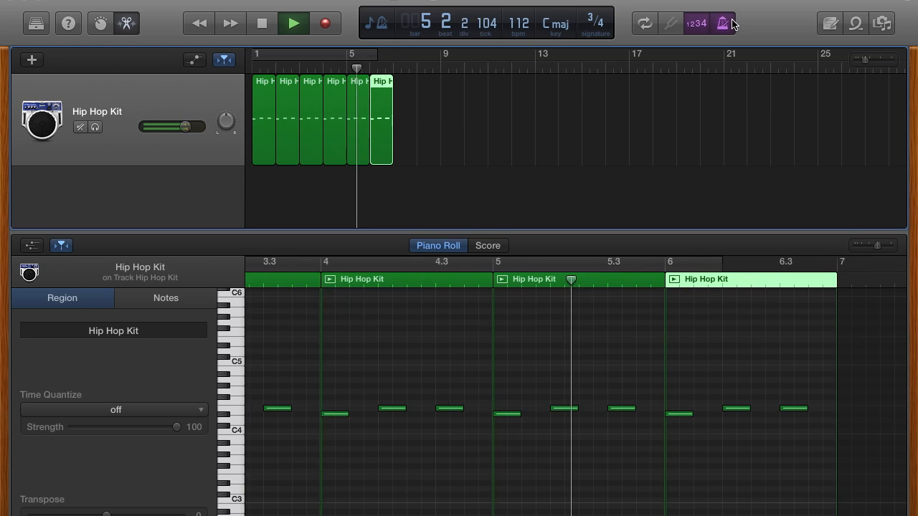
key("space")
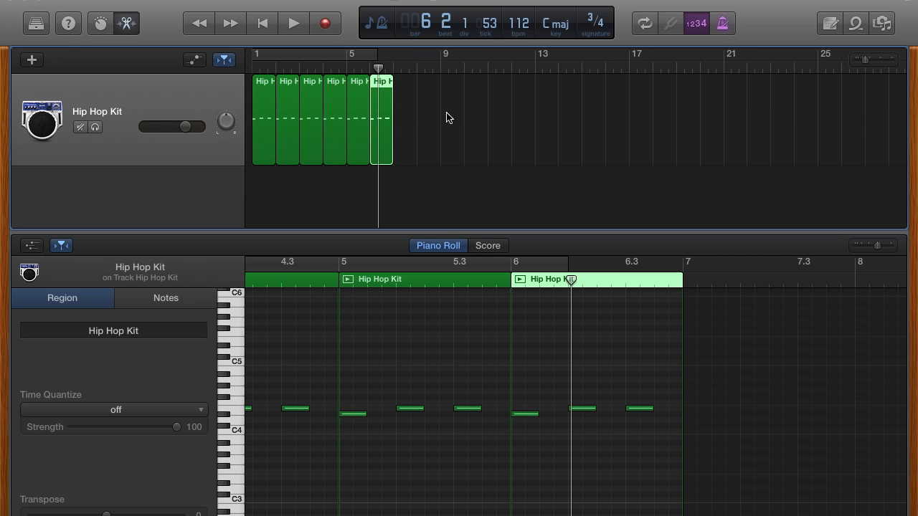
- Switch to Ableton Live and replace the open Untitled set with a blank one, discarding its changes
key("ctrl+Left")
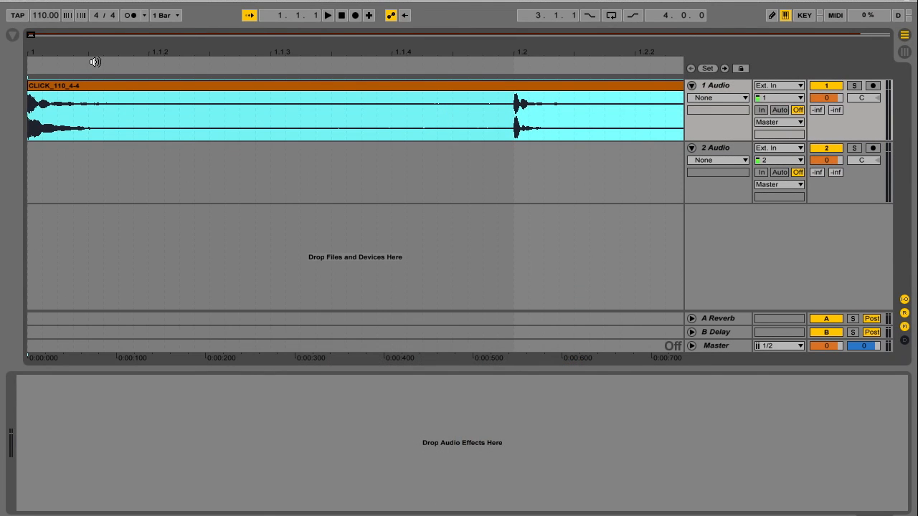
key("super+q")
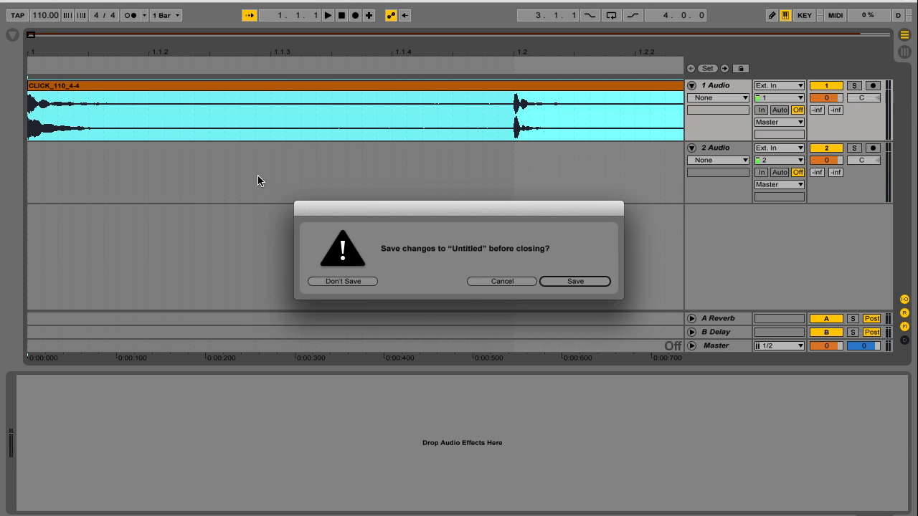
left_click(343, 282)
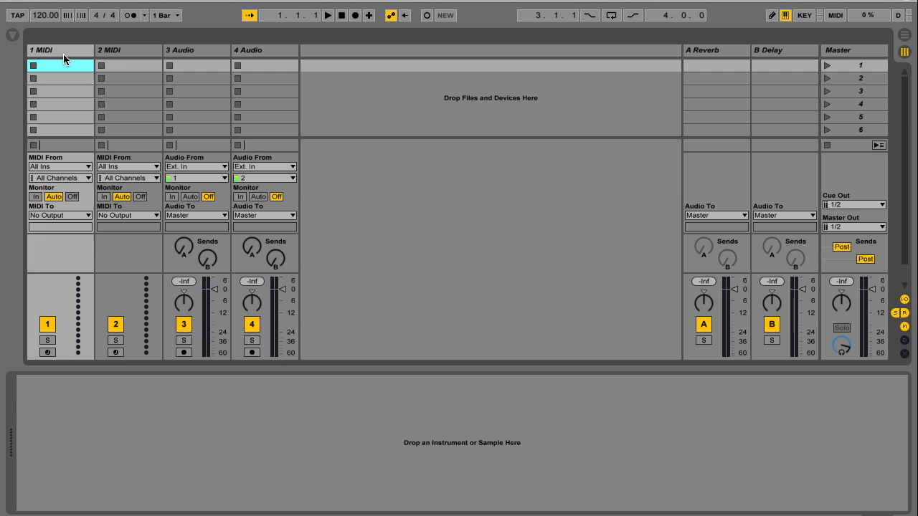
- Delete both MIDI tracks from the set and show the Arrangement View
left_click(63, 53)
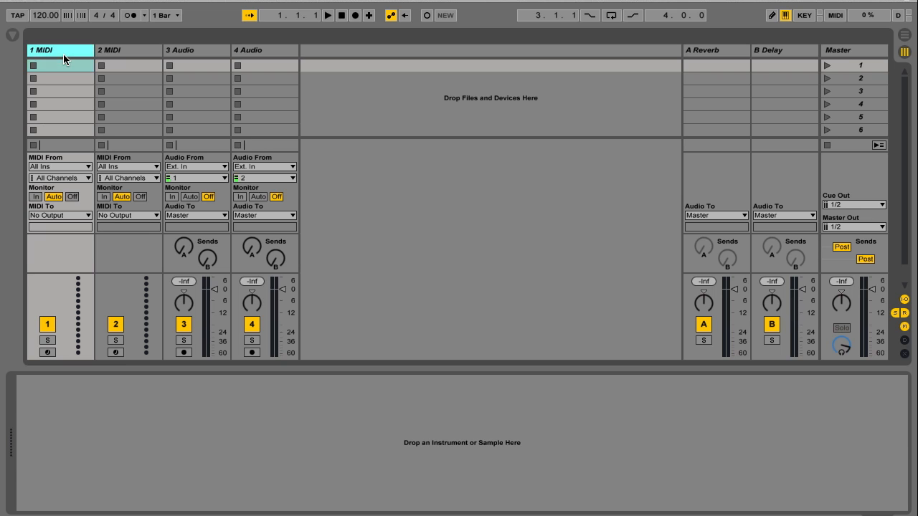
key("Delete")
key("Delete")
key("Tab")
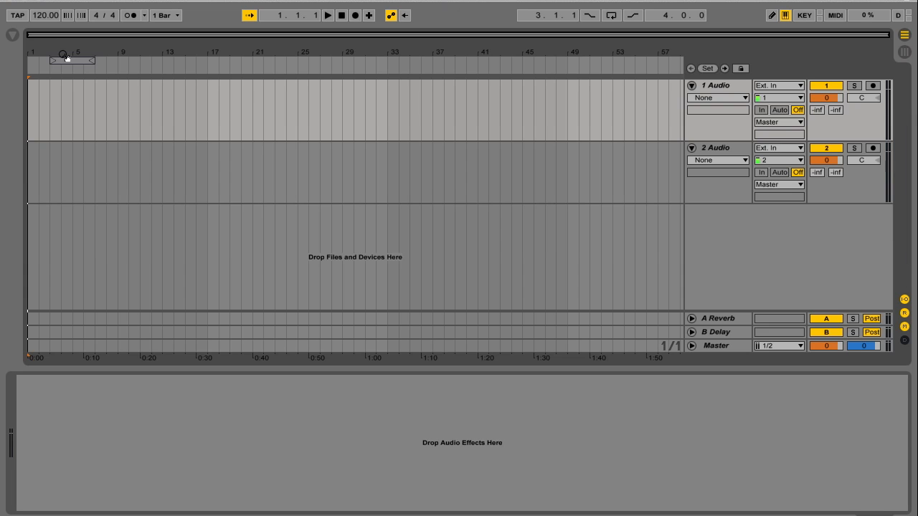
- Place CLICK_110_4-4.mp3 from the 000_Loops folder at the start of the first audio track and hide the browser
left_click(14, 36)
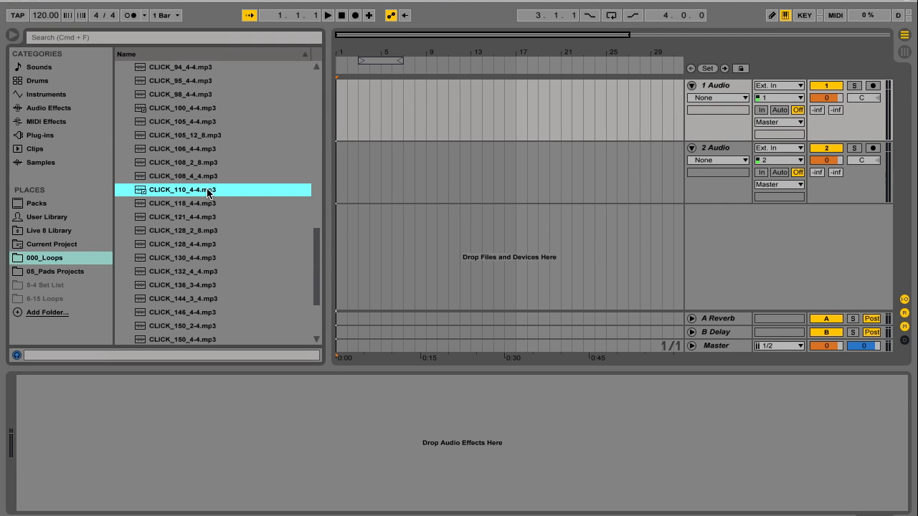
left_click_drag(185, 192, 337, 117)
left_click(14, 34)
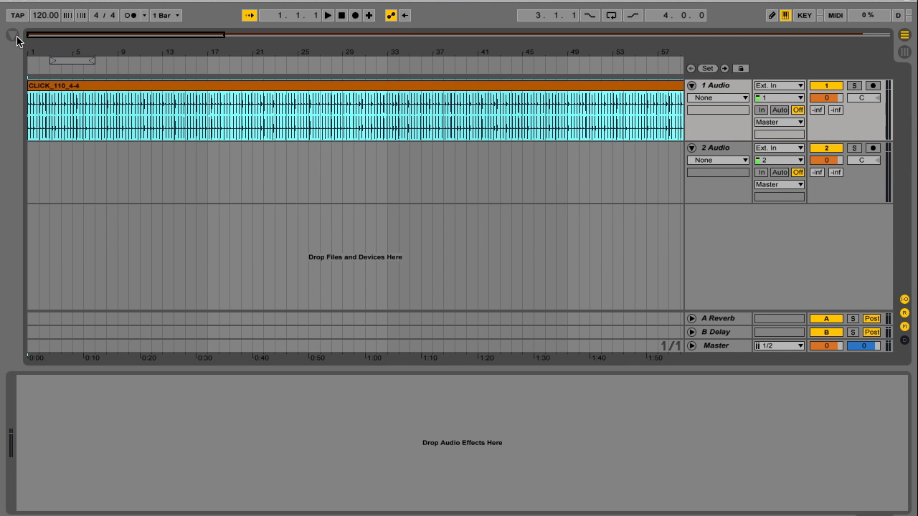
- Inspect the clip's first two clicks up close and set the set's tempo to 110 bpm
left_click_drag(222, 36, 33, 80)
scroll(146, 172, "left", 10)
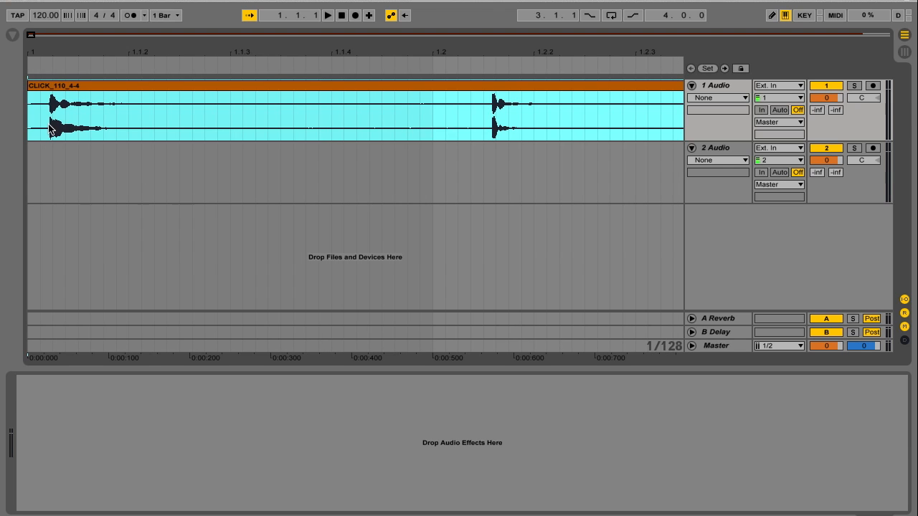
left_click(48, 17)
type("110")
key("Return")
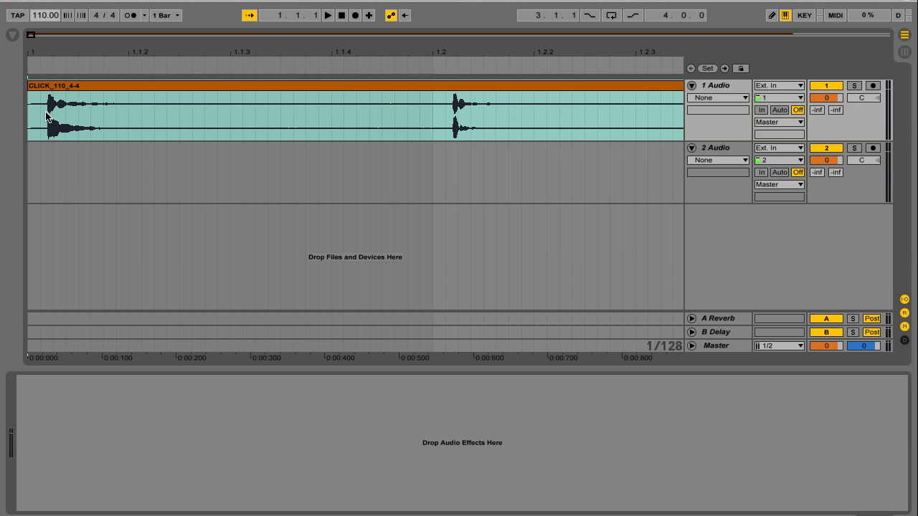
- Turn off Snap to Grid and place the insert marker exactly at the onset of the clip's first click
left_click(47, 116)
left_click(50, 118)
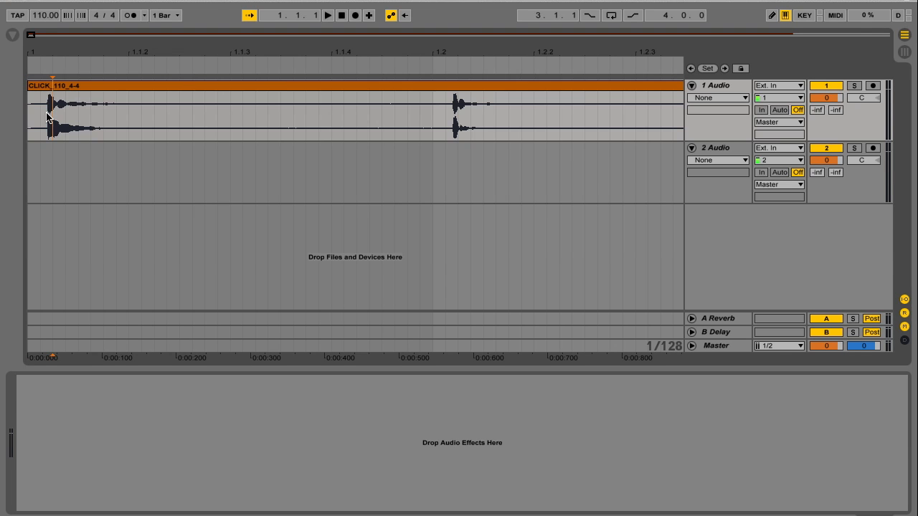
left_click(226, 0)
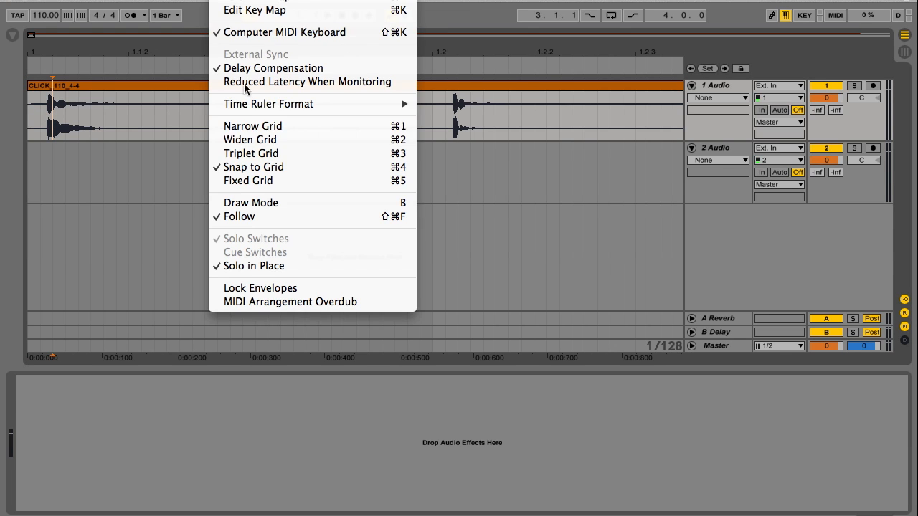
left_click(252, 166)
left_click(48, 118)
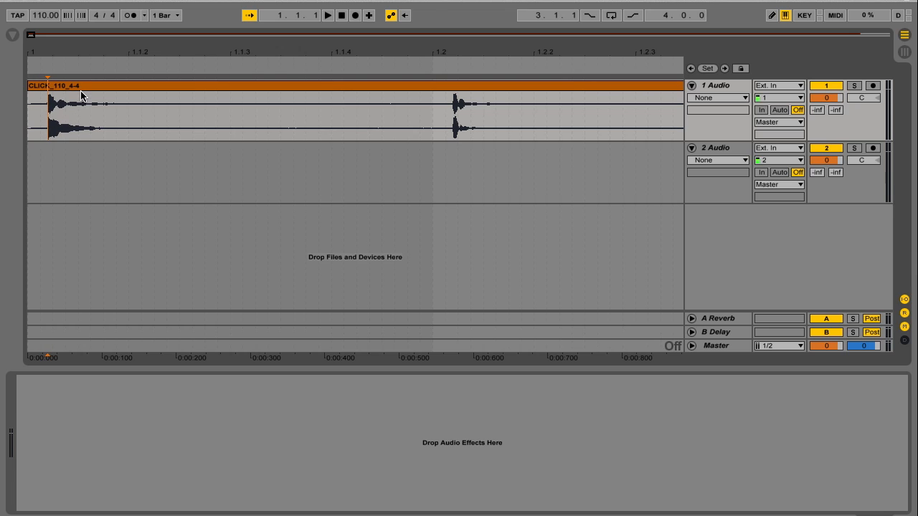
- Split off and remove the silence before the first click, and move the remaining clip to the start of bar 1
key("ctrl+e")
left_click(36, 87)
left_click_drag(67, 83, 33, 82)
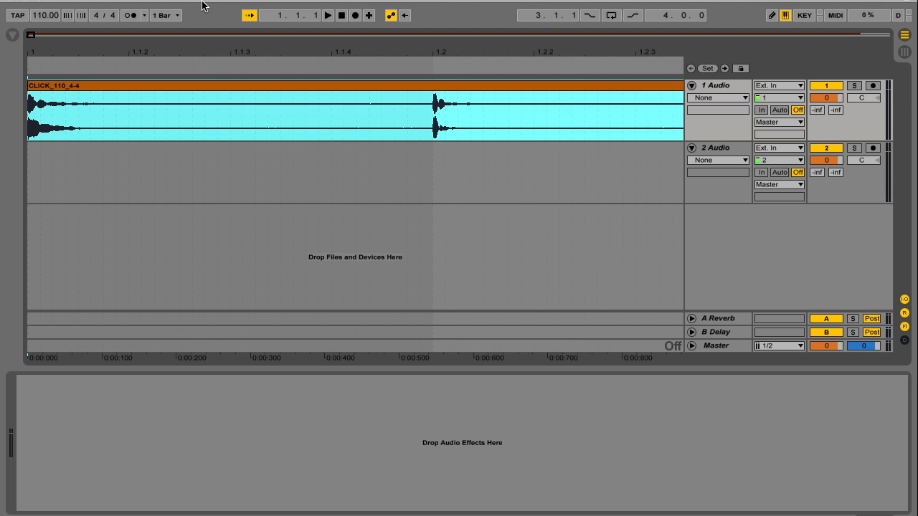